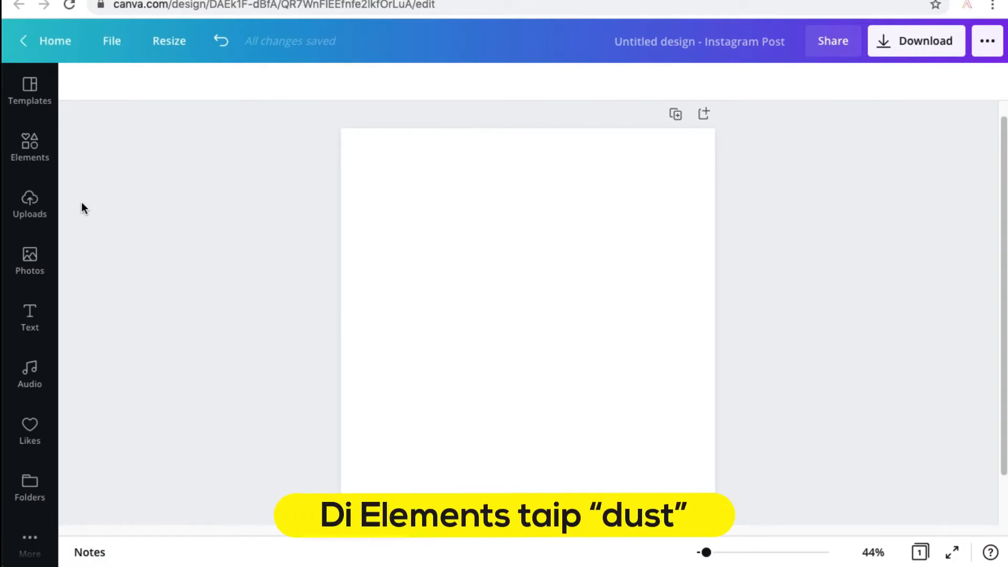
Search the elements library for "dust" and add the square speckled dust graphic to the page.
{"action": "left_click", "coordinate": [34, 153]}
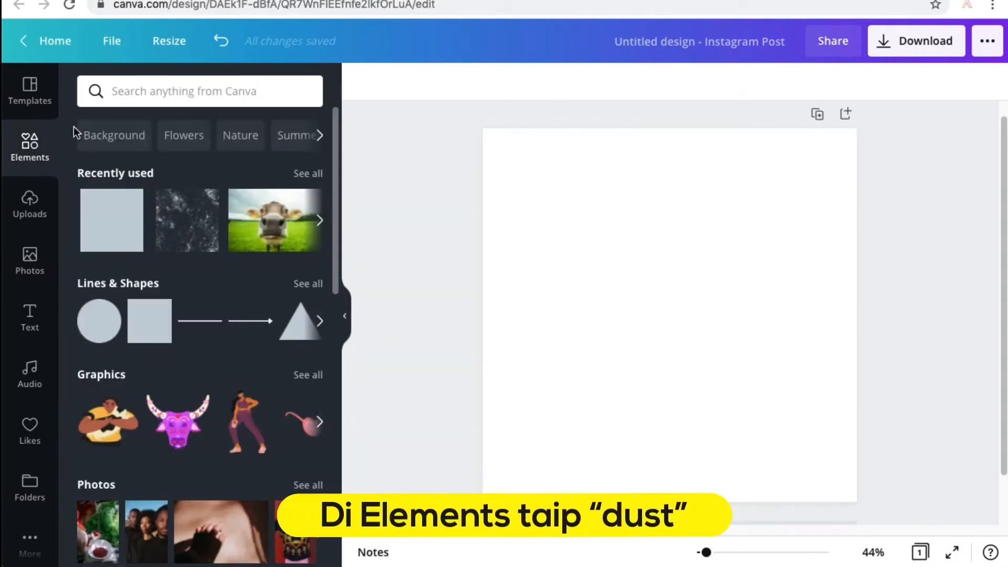
{"action": "left_click", "coordinate": [143, 93]}
{"action": "type", "text": "dust"}
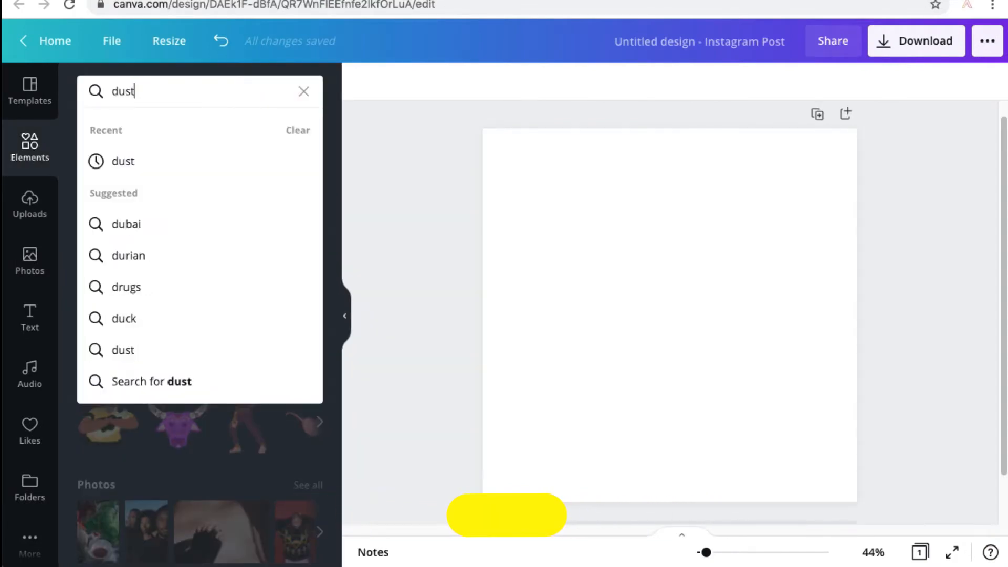
{"action": "key", "text": "Return"}
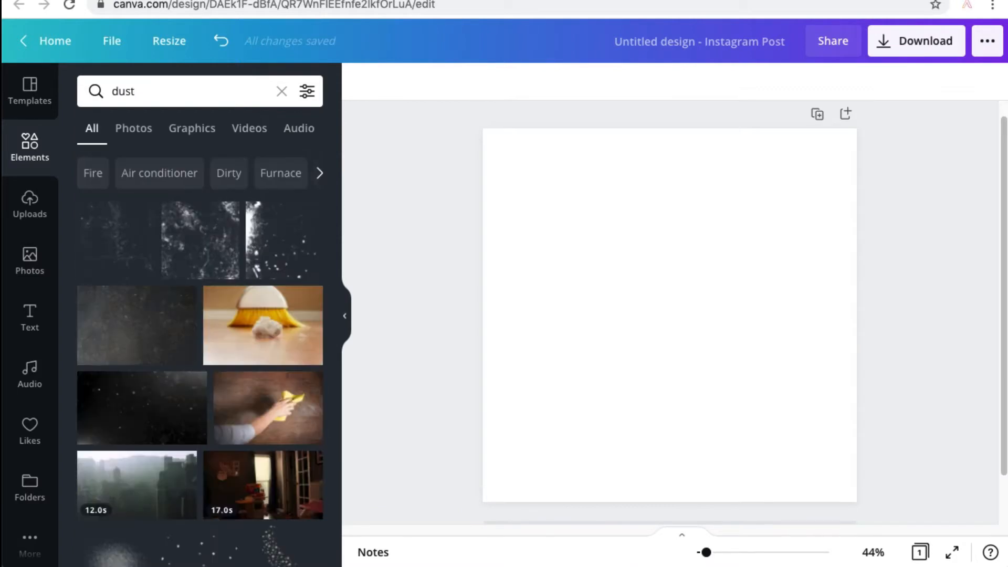
{"action": "left_click", "coordinate": [200, 231]}
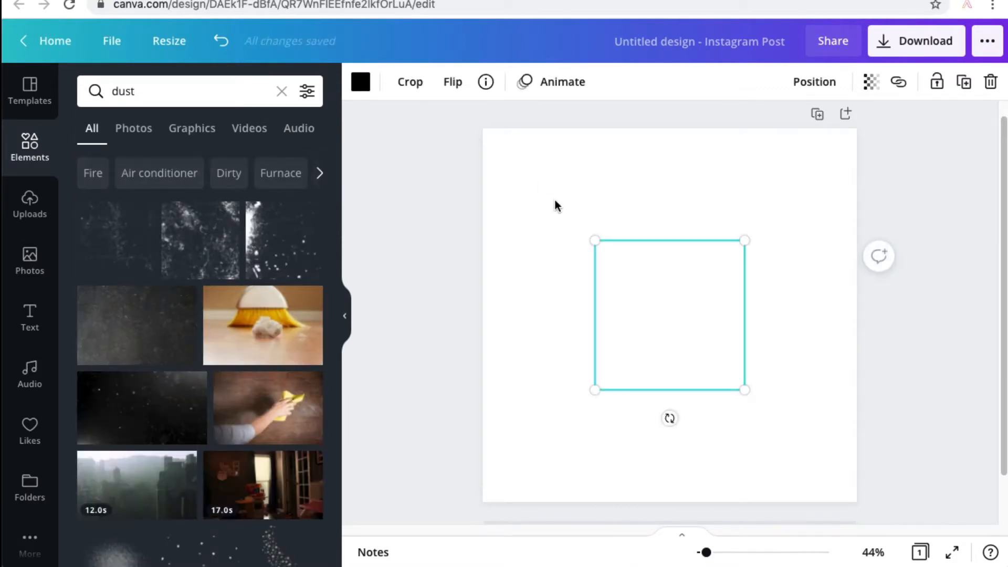
Set the dust graphic's transparency to 10.
{"action": "left_click", "coordinate": [868, 82]}
{"action": "left_click", "coordinate": [734, 131]}
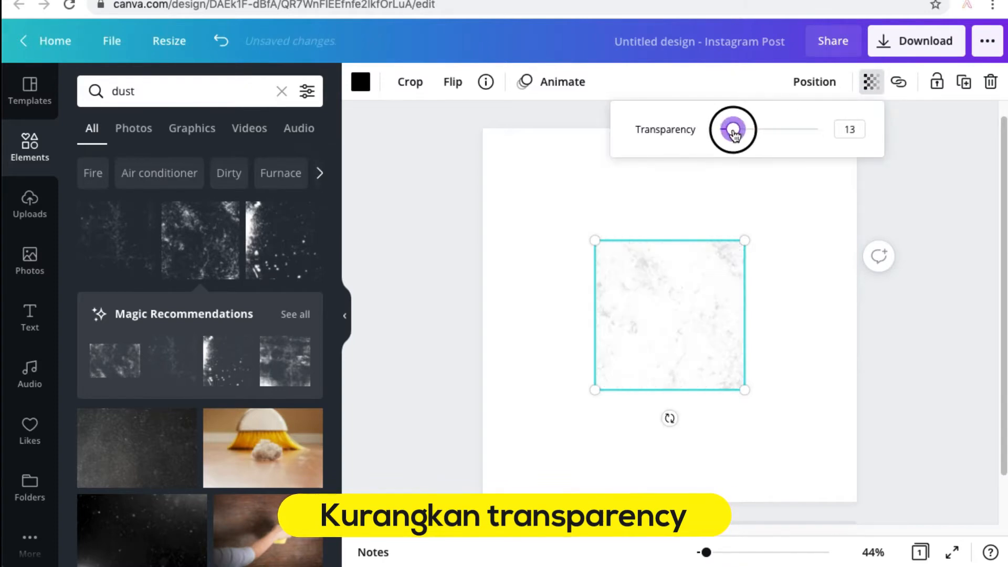
{"action": "left_click_drag", "start_coordinate": [733, 134], "coordinate": [732, 134]}
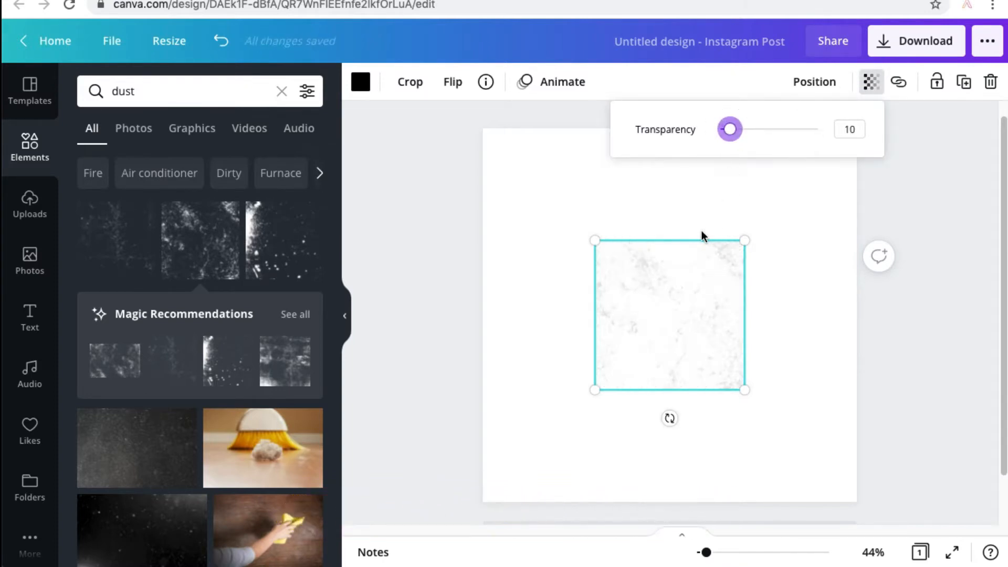
Enlarge the dust graphic to cover the whole page and lock it in place.
{"action": "left_click", "coordinate": [646, 277]}
{"action": "left_click_drag", "start_coordinate": [595, 241], "coordinate": [489, 128]}
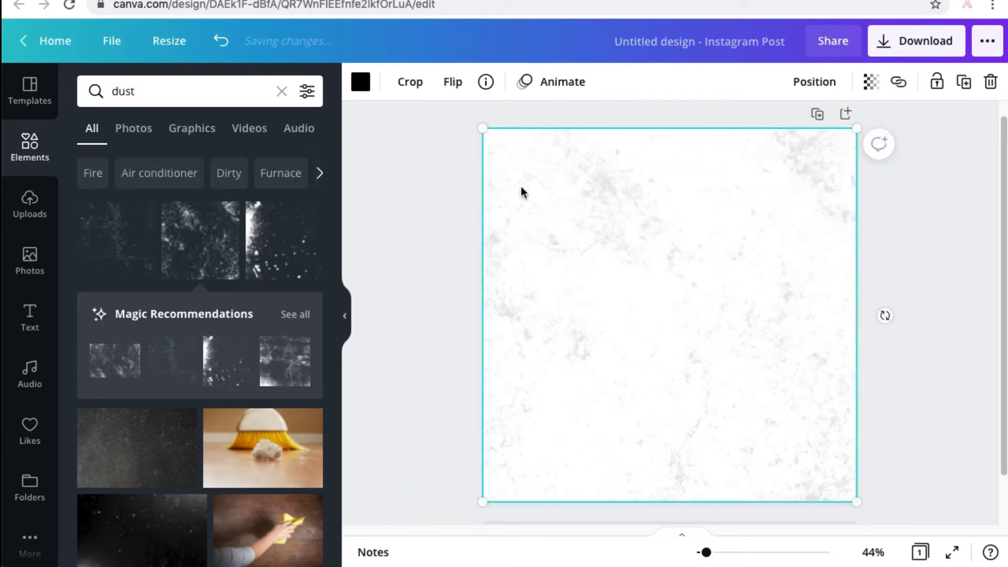
{"action": "left_click", "coordinate": [937, 81]}
{"action": "left_click", "coordinate": [425, 204]}
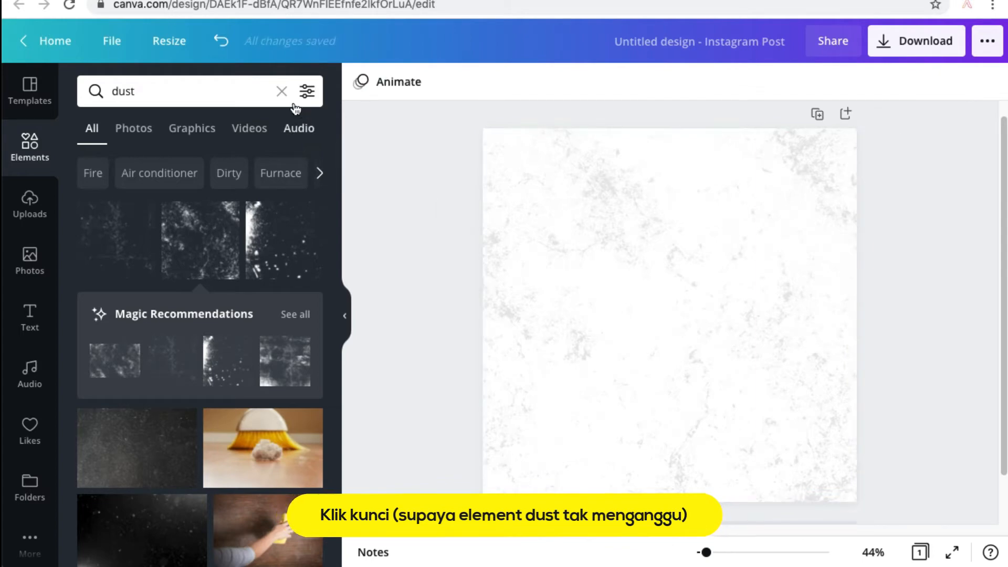
Add the uploaded photos of the blue-striped and the black-striped Adidas shoes to the page.
{"action": "left_click", "coordinate": [281, 92]}
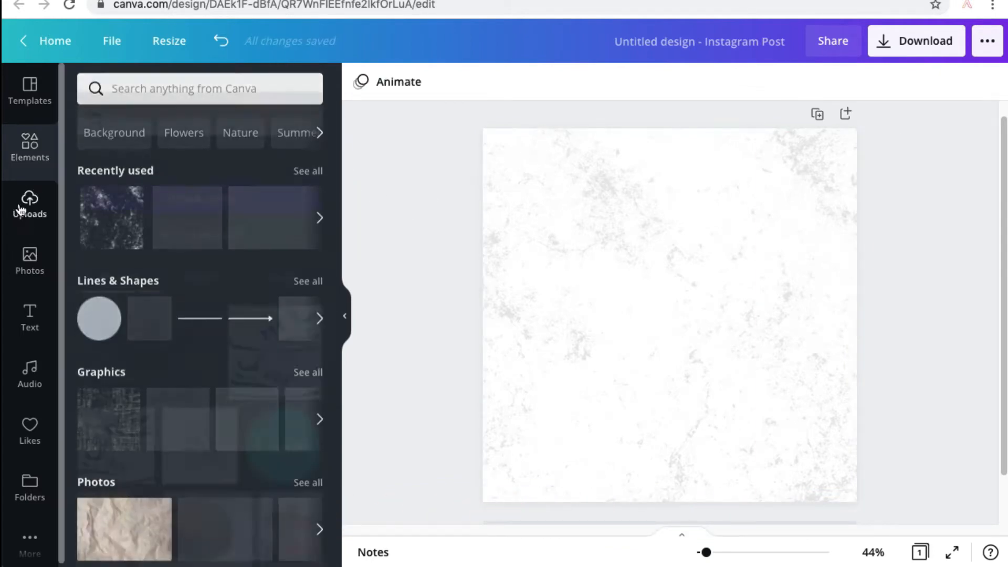
{"action": "left_click", "coordinate": [23, 208]}
{"action": "left_click", "coordinate": [275, 323]}
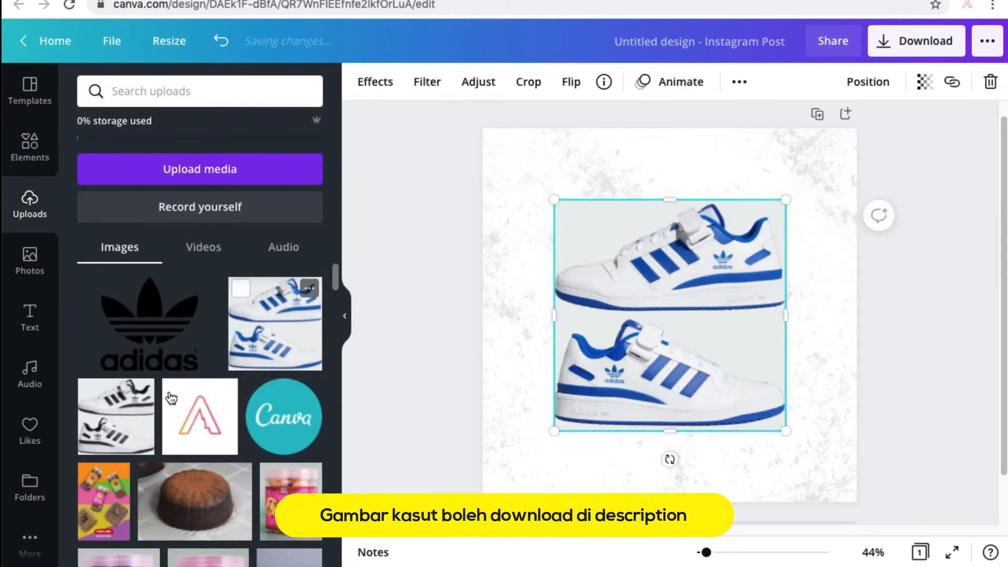
{"action": "left_click", "coordinate": [131, 431]}
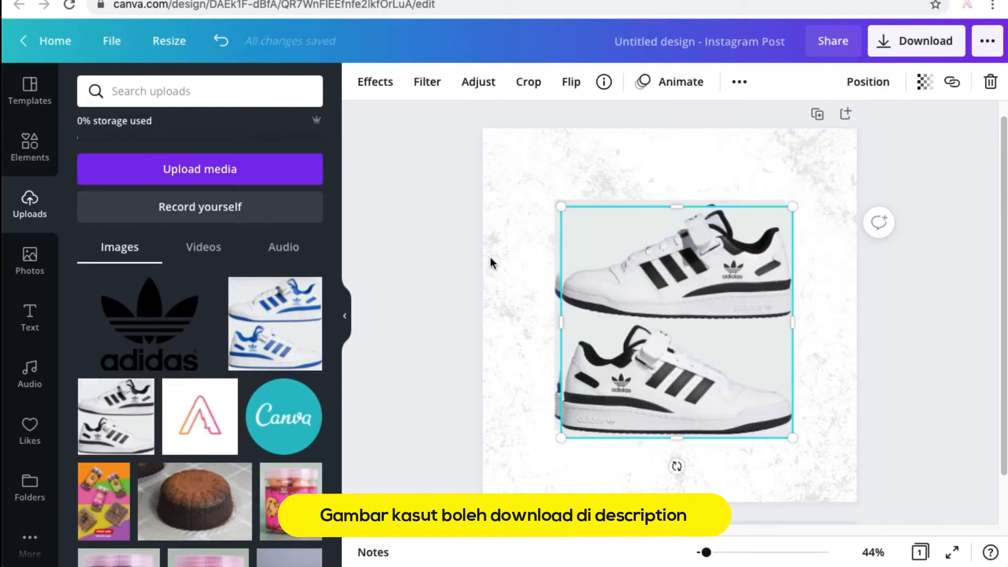
{"action": "left_click", "coordinate": [432, 232]}
{"action": "left_click_drag", "start_coordinate": [593, 256], "coordinate": [600, 261]}
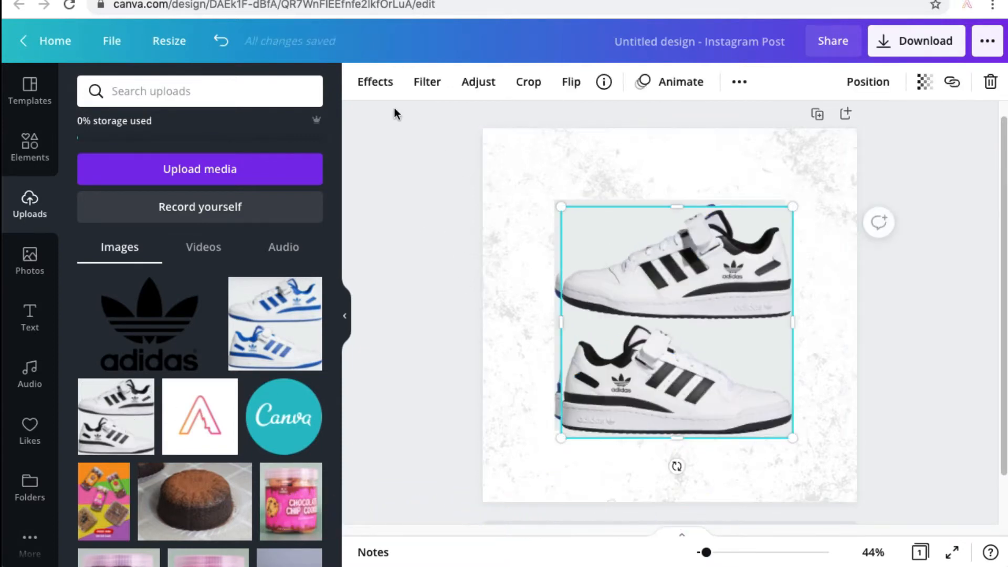
Remove the background of the black-striped shoe photo and erase its lower shoe with brush size 84.
{"action": "left_click", "coordinate": [373, 83]}
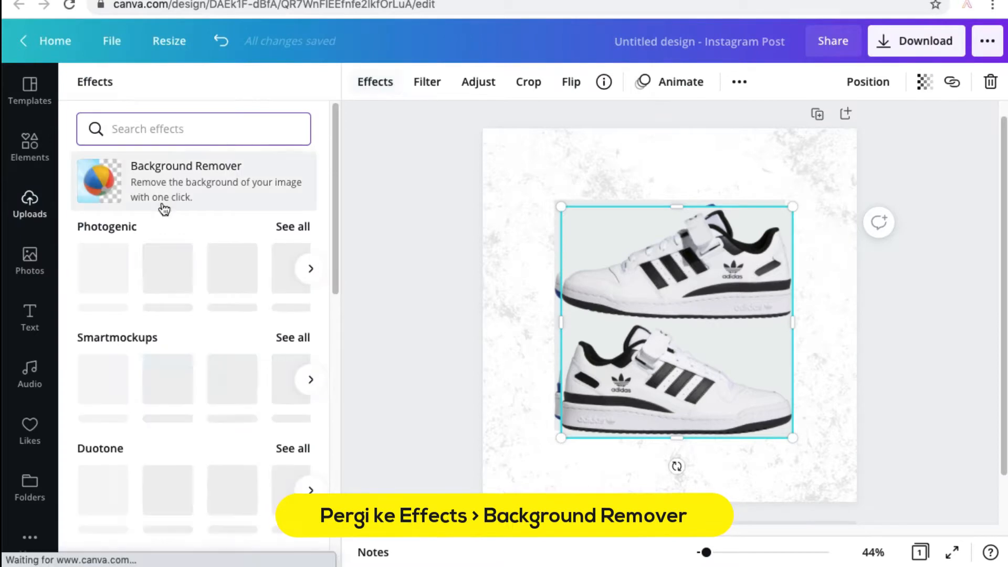
{"action": "left_click", "coordinate": [160, 178]}
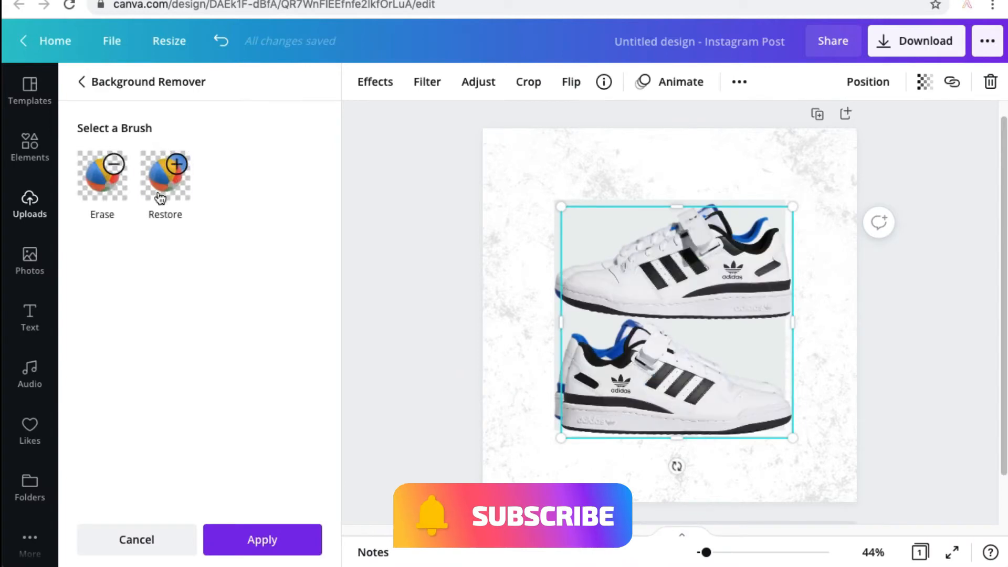
{"action": "left_click", "coordinate": [95, 180]}
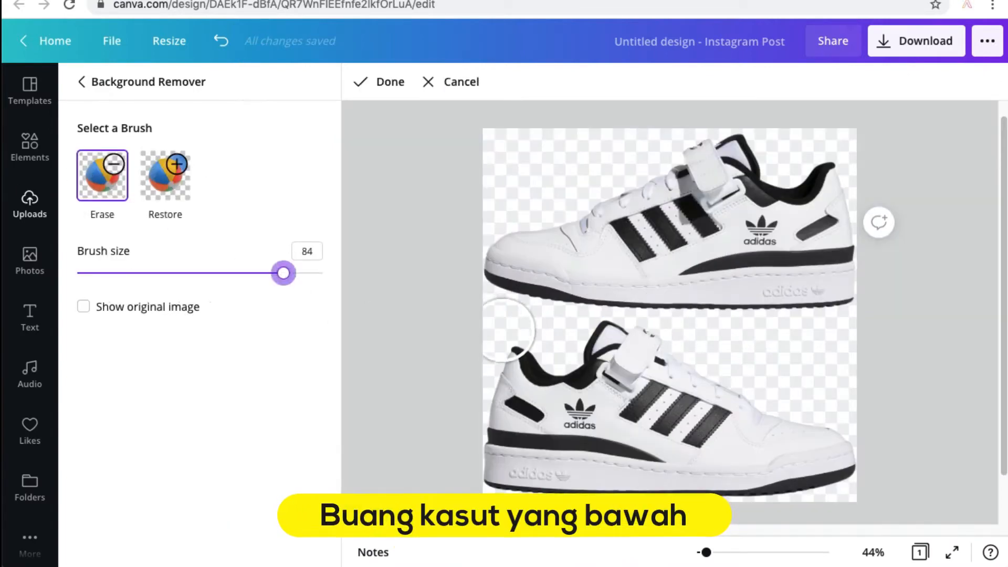
{"action": "mouse_move", "coordinate": [534, 367]}
{"action": "left_mouse_down"}
{"action": "mouse_move", "coordinate": [497, 457]}
{"action": "mouse_move", "coordinate": [543, 481]}
{"action": "mouse_move", "coordinate": [820, 487]}
{"action": "mouse_move", "coordinate": [866, 453]}
{"action": "mouse_move", "coordinate": [559, 446]}
{"action": "mouse_move", "coordinate": [547, 418]}
{"action": "mouse_move", "coordinate": [567, 378]}
{"action": "mouse_move", "coordinate": [601, 350]}
{"action": "mouse_move", "coordinate": [626, 349]}
{"action": "mouse_move", "coordinate": [747, 405]}
{"action": "mouse_move", "coordinate": [563, 411]}
{"action": "left_mouse_up"}
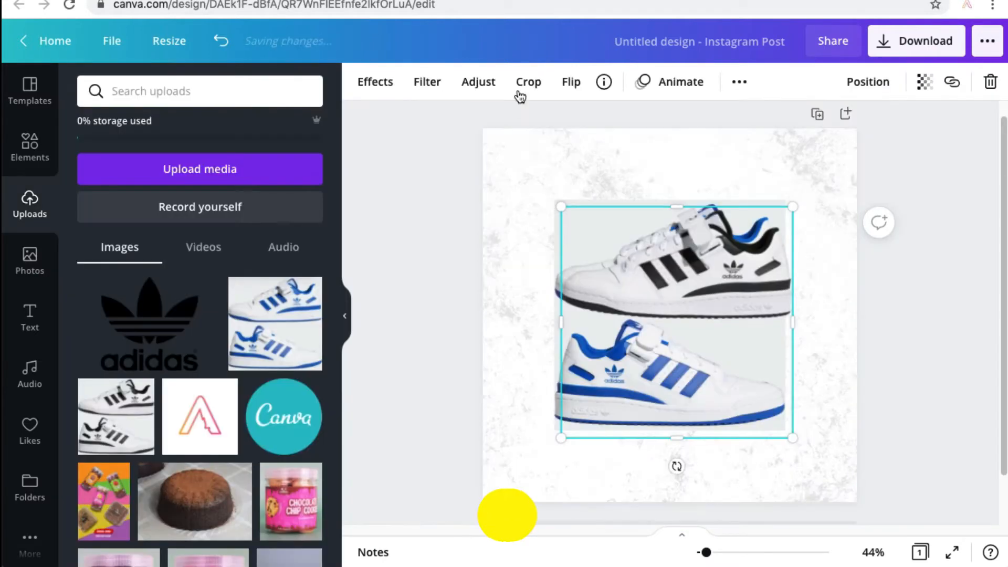
Crop the black-striped photo to its upper shoe and move it up near the top of the page.
{"action": "left_click", "coordinate": [525, 83]}
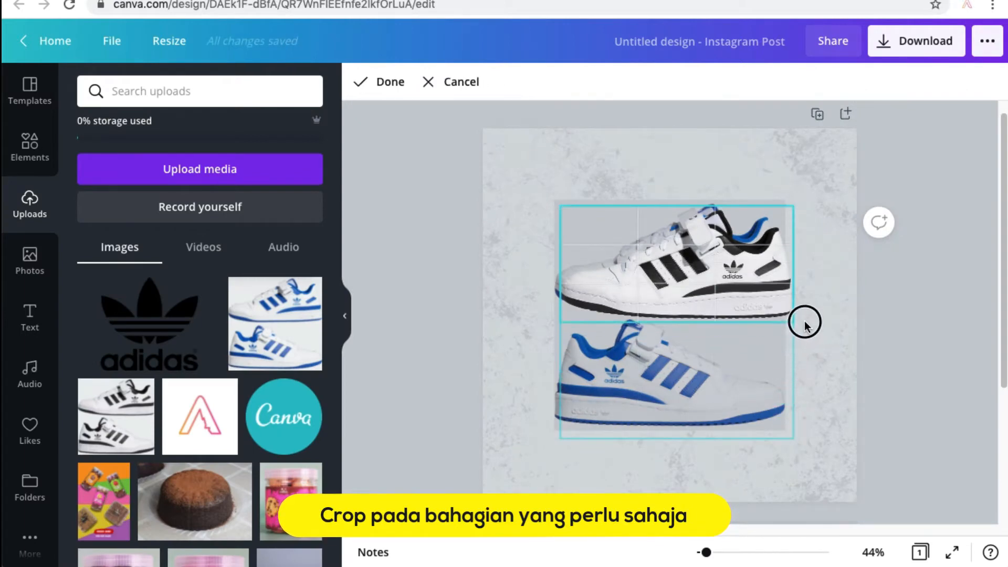
{"action": "left_click", "coordinate": [399, 84]}
{"action": "left_click_drag", "start_coordinate": [627, 253], "coordinate": [619, 200]}
Remove the background of the blue-striped shoe photo and erase its lower shoe with brush size 85.
{"action": "left_click", "coordinate": [681, 401]}
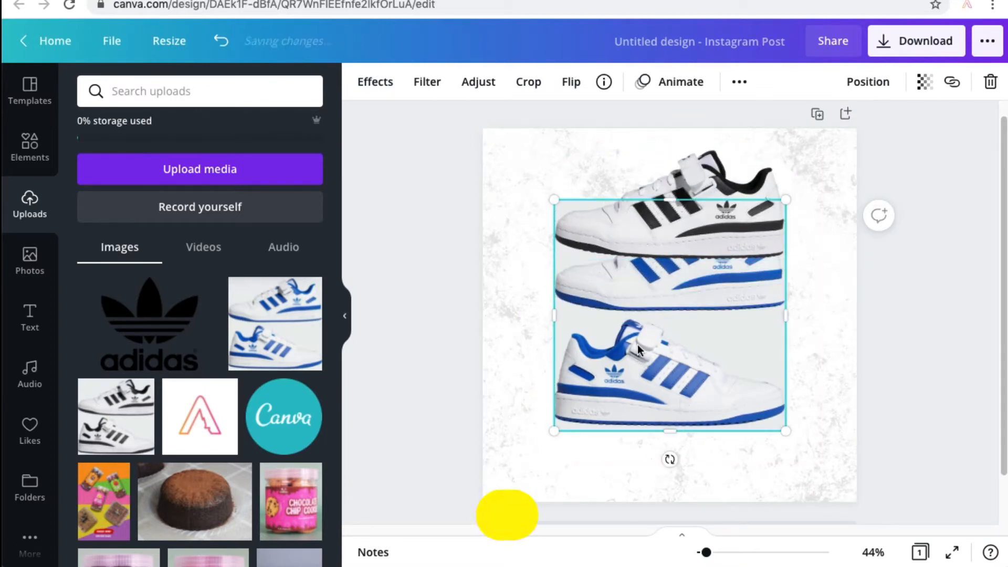
{"action": "left_click", "coordinate": [387, 90]}
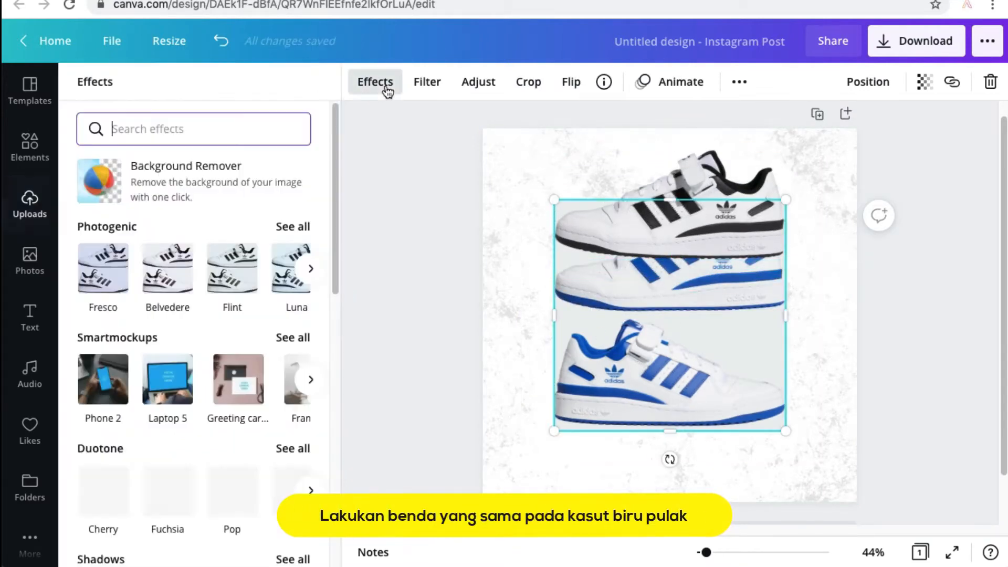
{"action": "left_click", "coordinate": [221, 181]}
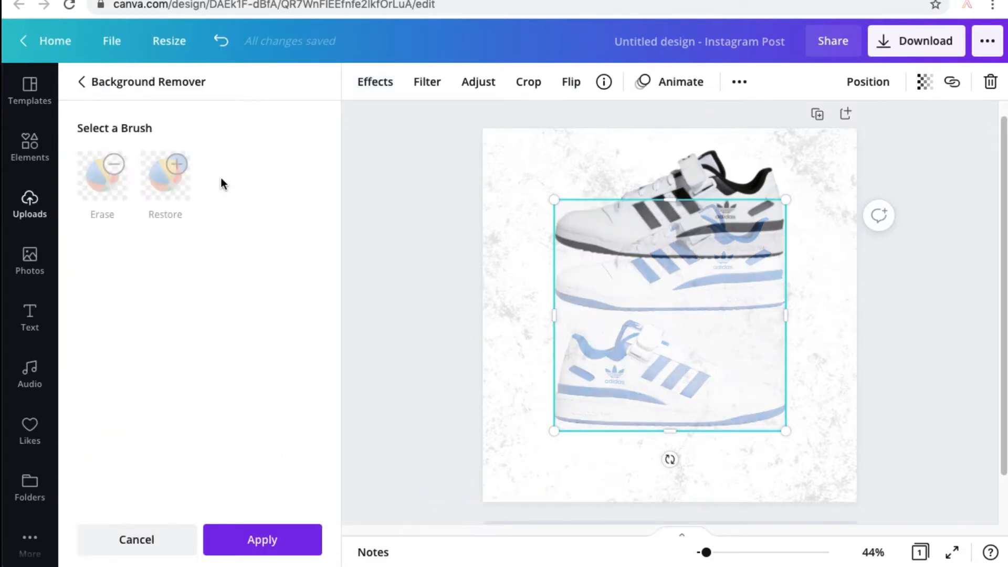
{"action": "left_click", "coordinate": [111, 179]}
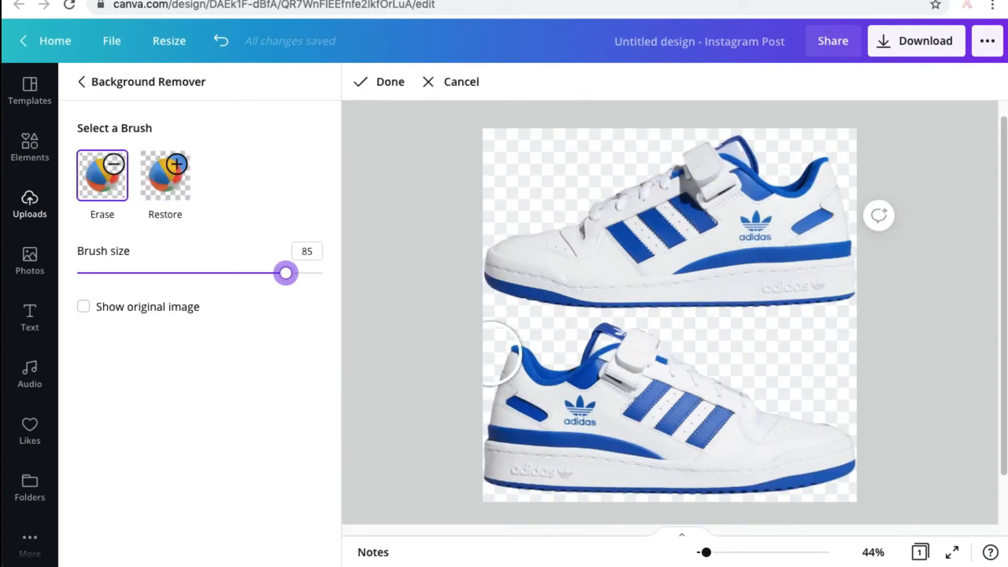
{"action": "mouse_move", "coordinate": [530, 374]}
{"action": "left_mouse_down"}
{"action": "mouse_move", "coordinate": [496, 429]}
{"action": "mouse_move", "coordinate": [508, 473]}
{"action": "mouse_move", "coordinate": [768, 483]}
{"action": "mouse_move", "coordinate": [848, 466]}
{"action": "mouse_move", "coordinate": [821, 440]}
{"action": "mouse_move", "coordinate": [536, 436]}
{"action": "mouse_move", "coordinate": [739, 430]}
{"action": "left_mouse_up"}
{"action": "mouse_move", "coordinate": [710, 398]}
{"action": "left_mouse_down"}
{"action": "mouse_move", "coordinate": [608, 383]}
{"action": "mouse_move", "coordinate": [600, 362]}
{"action": "left_mouse_up"}
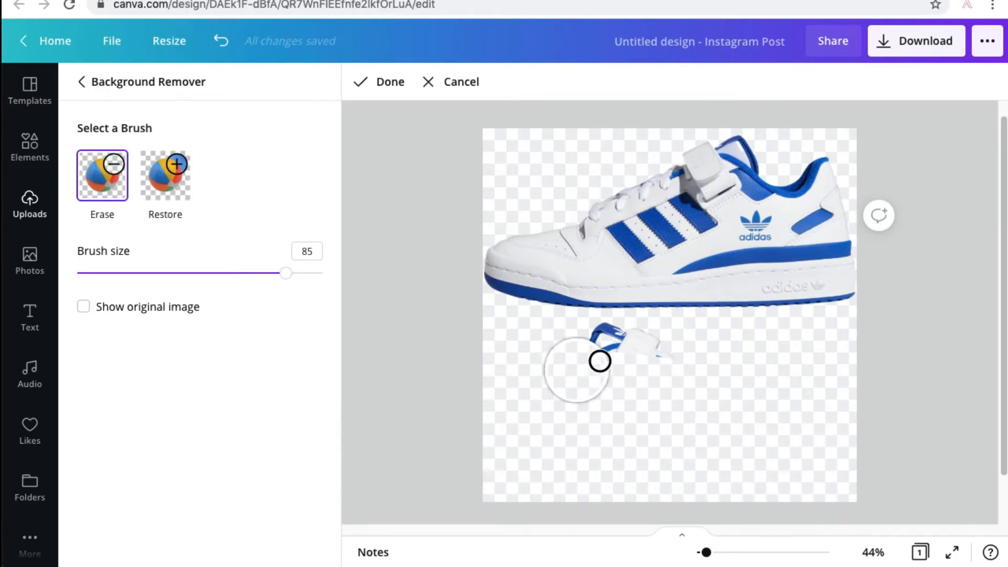
{"action": "left_click", "coordinate": [390, 82]}
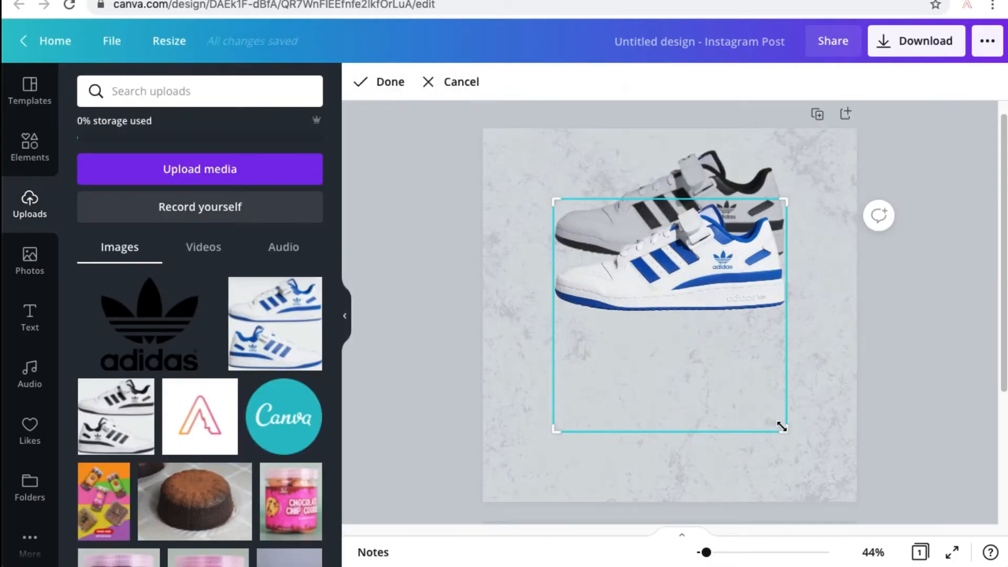
Crop the blue-striped photo to just its remaining upper shoe.
{"action": "left_click_drag", "start_coordinate": [790, 319], "coordinate": [791, 314]}
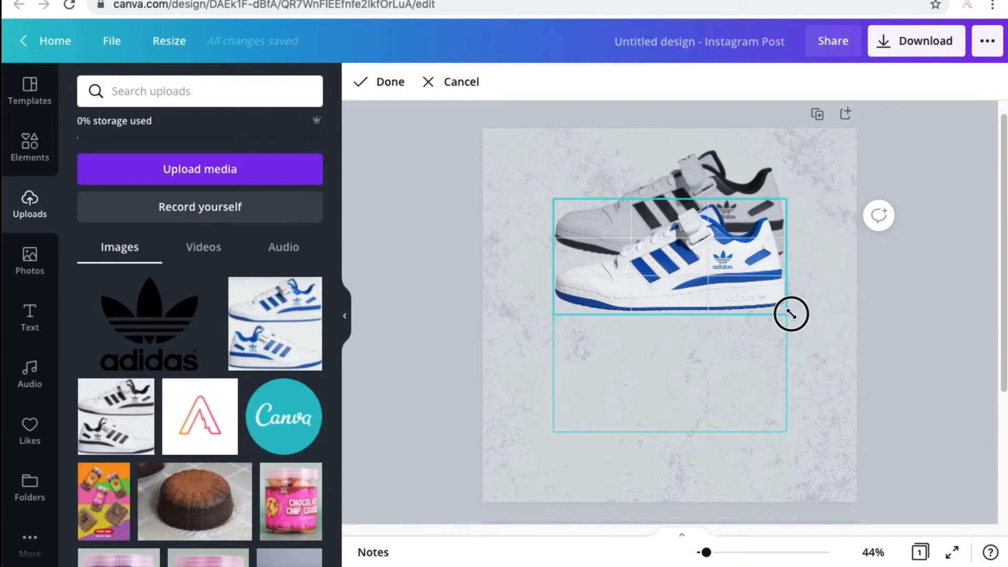
{"action": "left_click", "coordinate": [389, 83]}
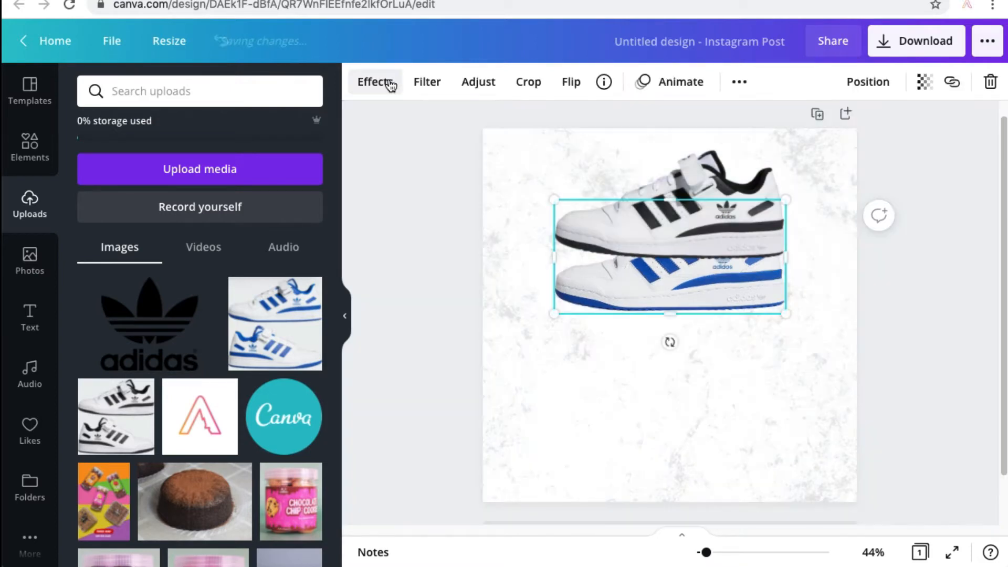
{"action": "left_click", "coordinate": [439, 231]}
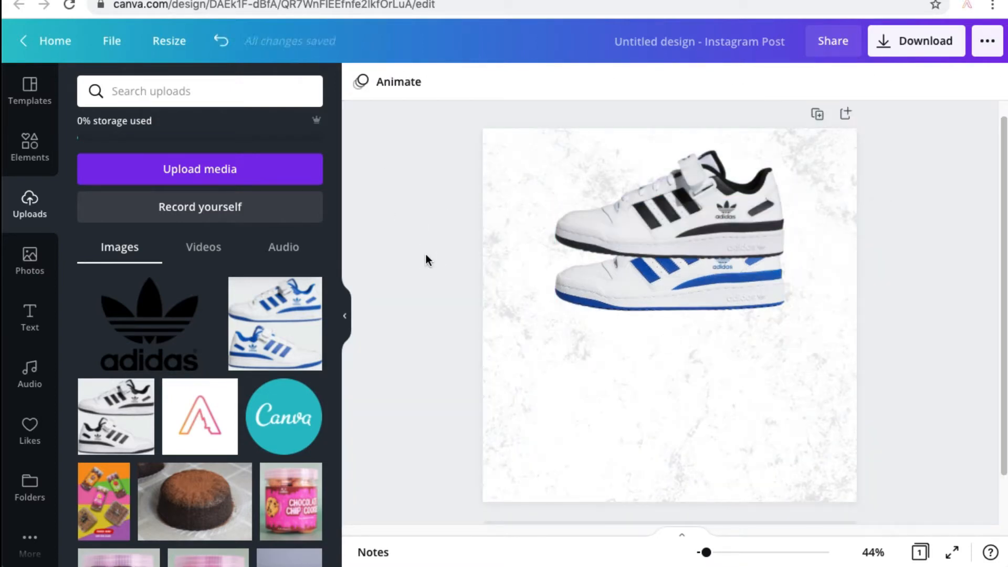
Move the blue-striped shoe below the black-striped one and rotate it diagonally so its toe points down and left.
{"action": "left_click", "coordinate": [644, 289]}
{"action": "left_click_drag", "start_coordinate": [643, 289], "coordinate": [637, 355]}
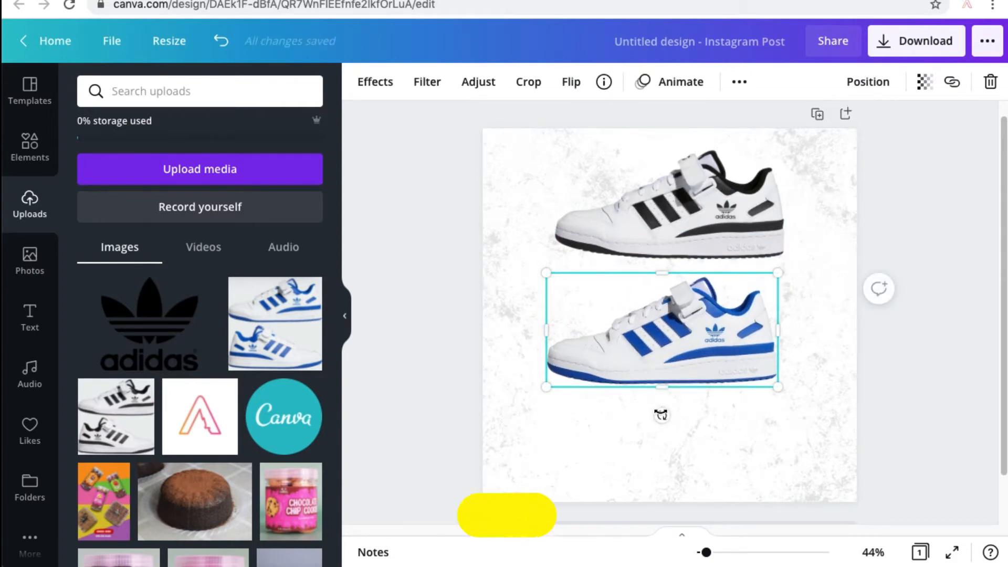
{"action": "left_click_drag", "start_coordinate": [669, 408], "coordinate": [713, 386]}
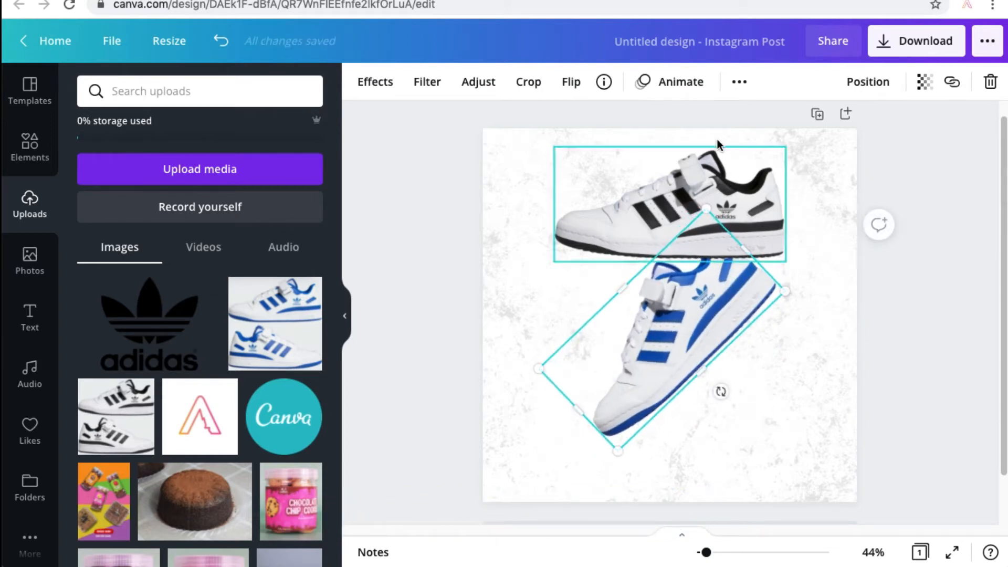
Rotate the black-striped shoe to 128° and place it at the page's lower right, with the blue-striped shoe at the upper left.
{"action": "left_click", "coordinate": [690, 185]}
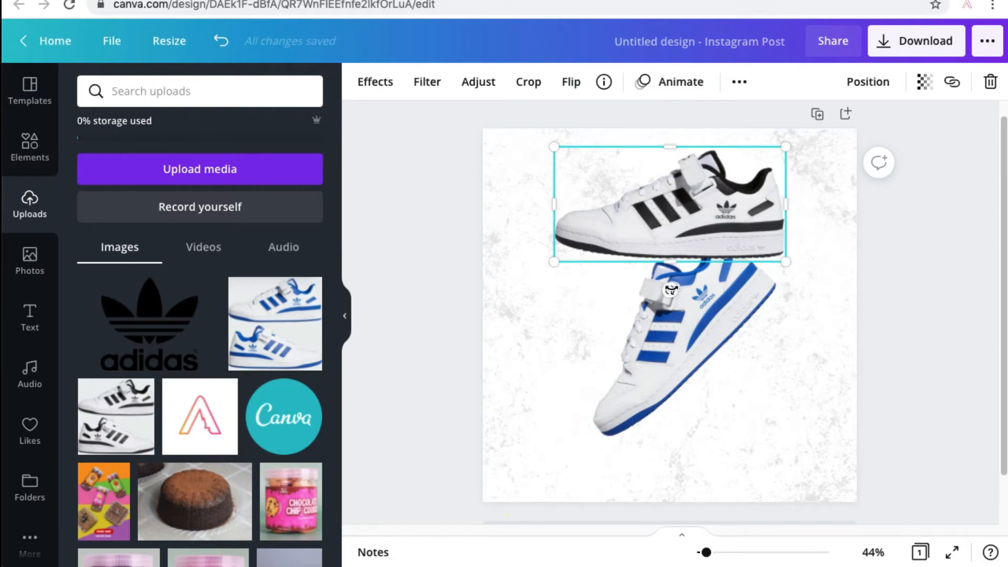
{"action": "left_click_drag", "start_coordinate": [672, 288], "coordinate": [602, 156]}
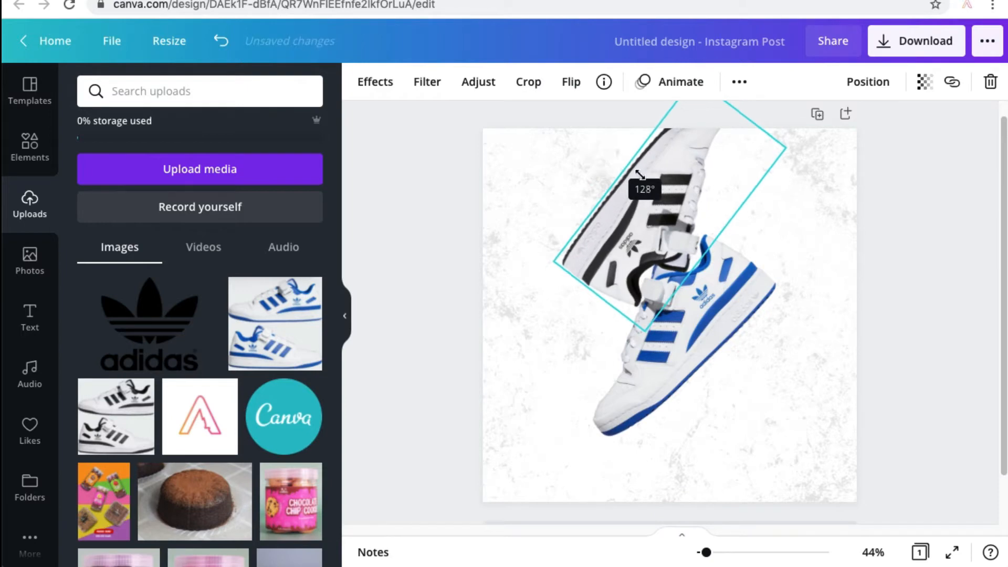
{"action": "left_click_drag", "start_coordinate": [666, 173], "coordinate": [771, 353]}
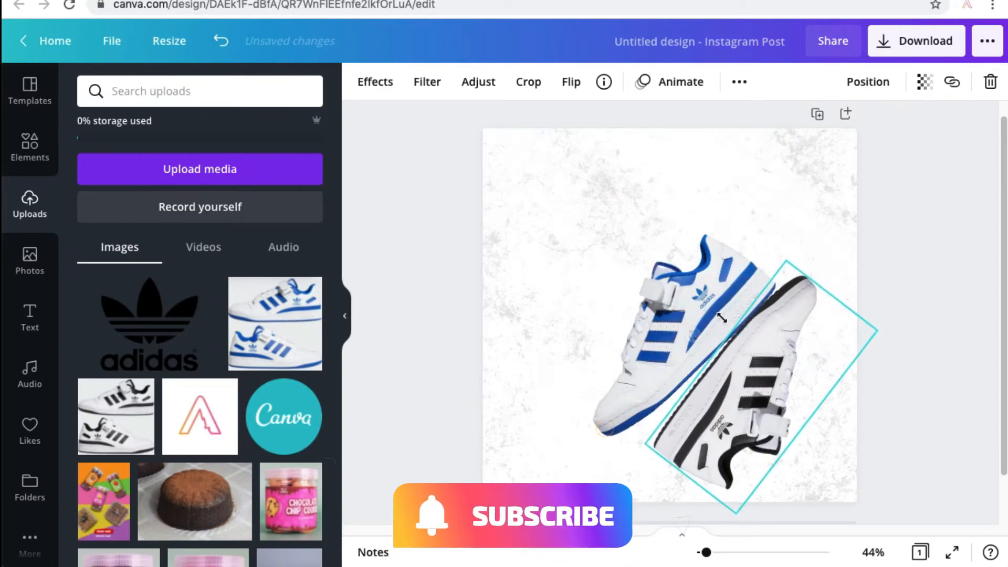
{"action": "left_click_drag", "start_coordinate": [722, 318], "coordinate": [637, 237]}
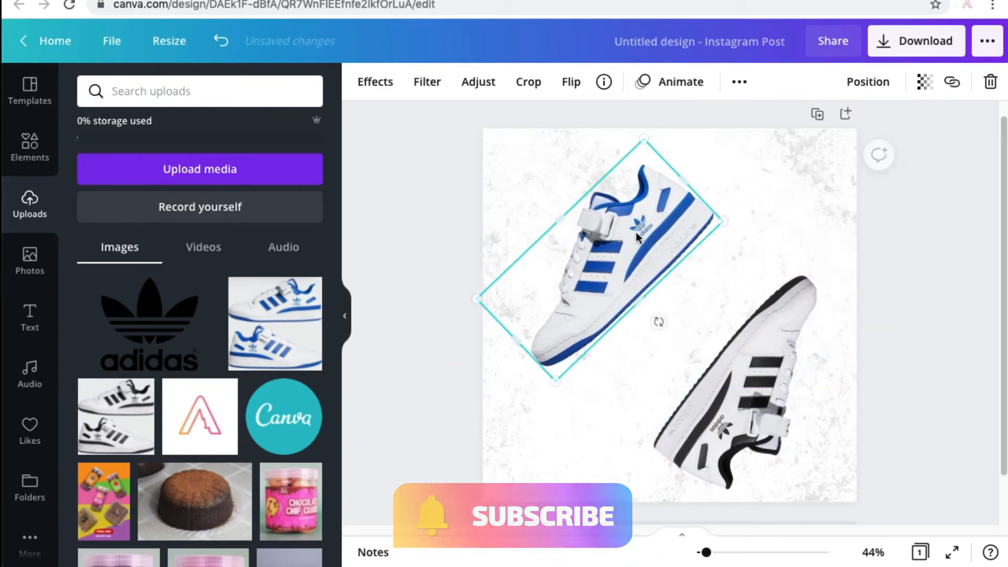
{"action": "left_click", "coordinate": [443, 172]}
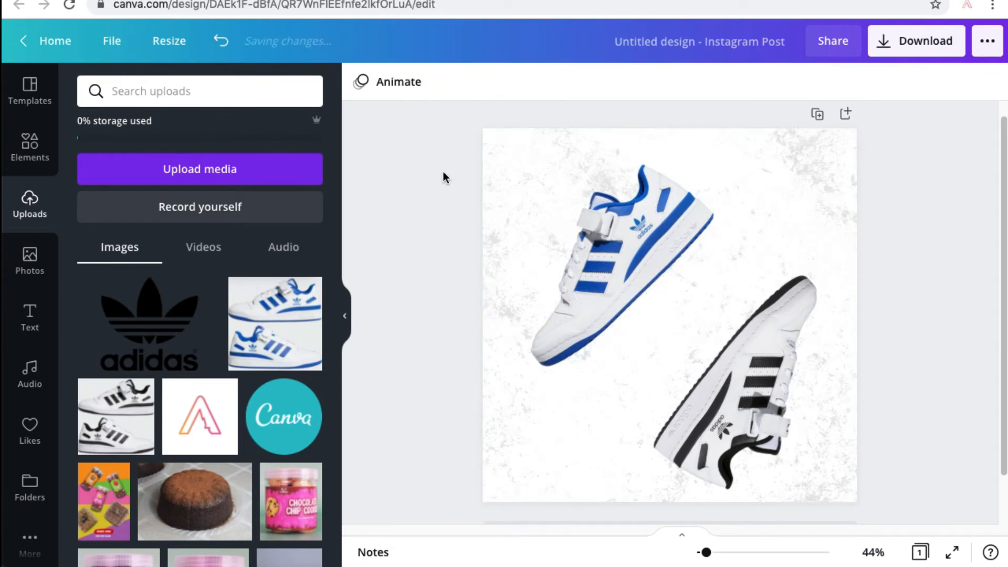
Add a square shape, stretch it across the full page width and shrink its height to a thin horizontal strip.
{"action": "left_click", "coordinate": [39, 151]}
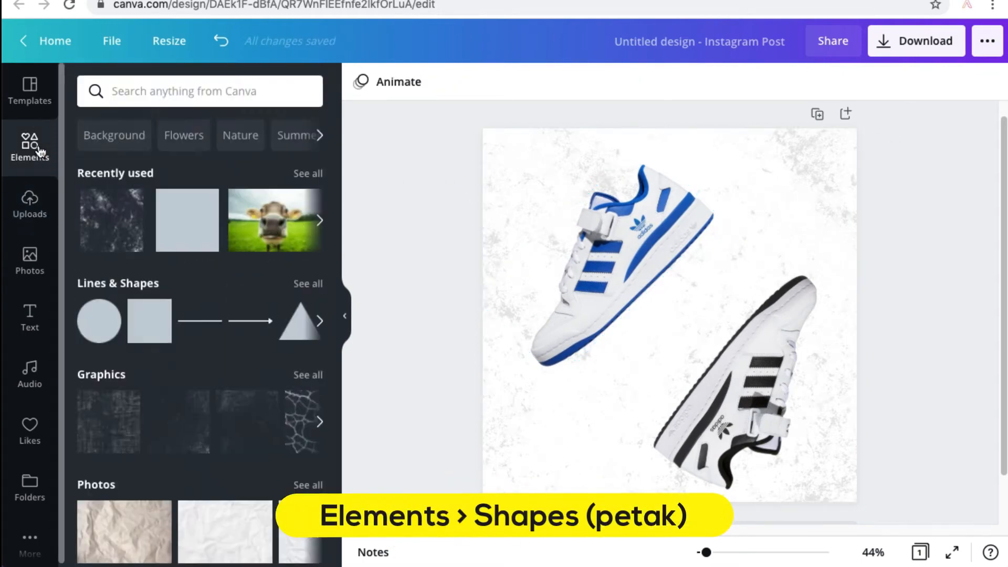
{"action": "left_click", "coordinate": [144, 322]}
{"action": "left_click_drag", "start_coordinate": [567, 314], "coordinate": [482, 314]}
{"action": "left_click_drag", "start_coordinate": [786, 309], "coordinate": [856, 302]}
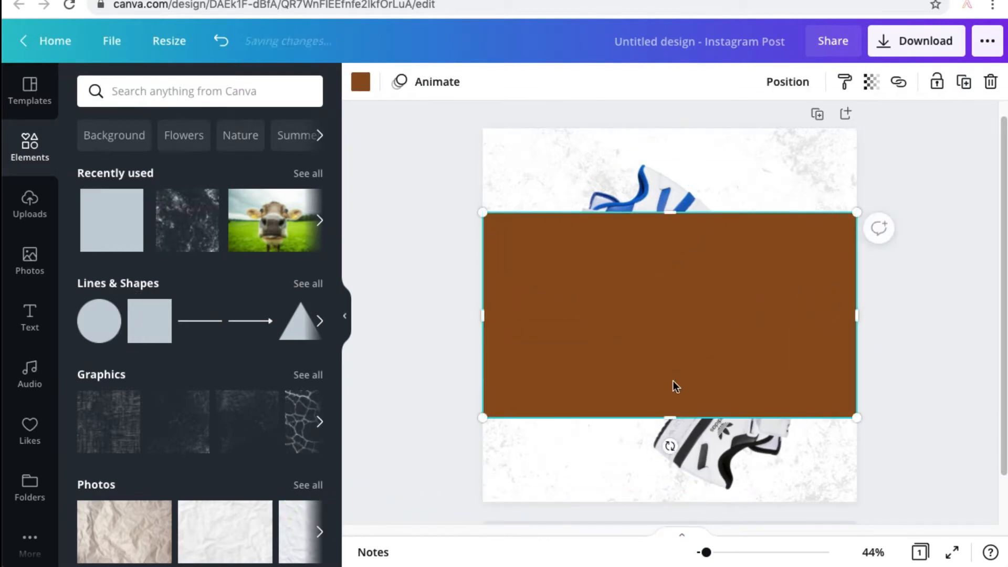
{"action": "left_click_drag", "start_coordinate": [669, 418], "coordinate": [694, 224]}
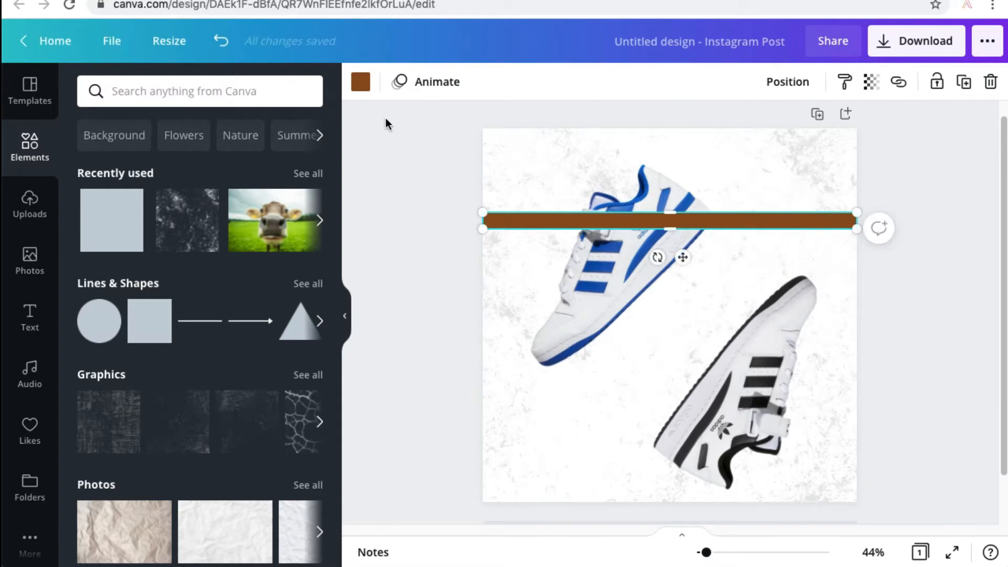
Recolour the strip with the blue from the blue-striped shoe's photo colours and move it down to the middle of that shoe.
{"action": "left_click", "coordinate": [361, 82]}
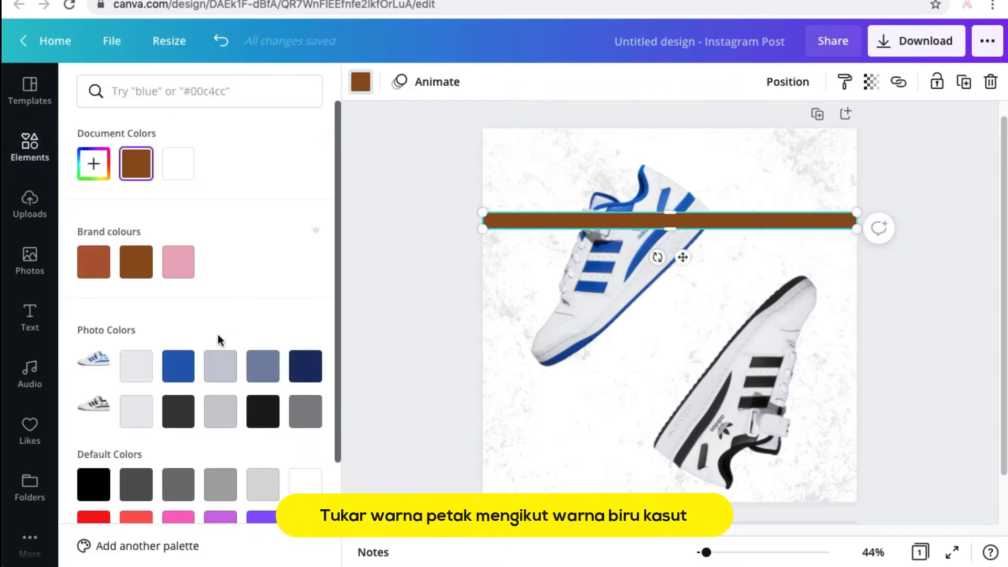
{"action": "left_click", "coordinate": [432, 245]}
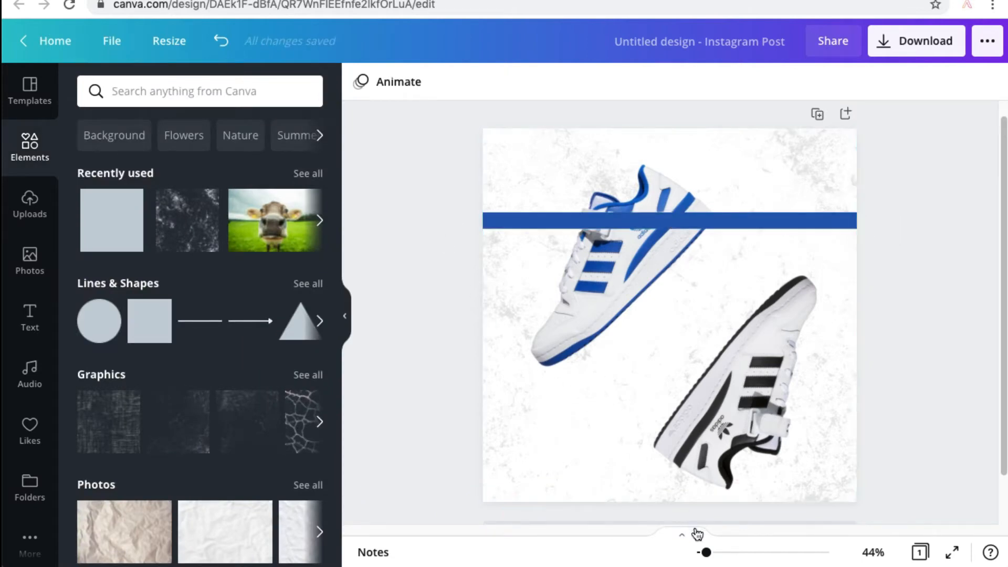
{"action": "left_click_drag", "start_coordinate": [709, 553], "coordinate": [722, 552]}
{"action": "scroll", "coordinate": [622, 363], "scroll_direction": "up", "scroll_amount": 3}
{"action": "scroll", "coordinate": [621, 363], "scroll_direction": "left", "scroll_amount": 3}
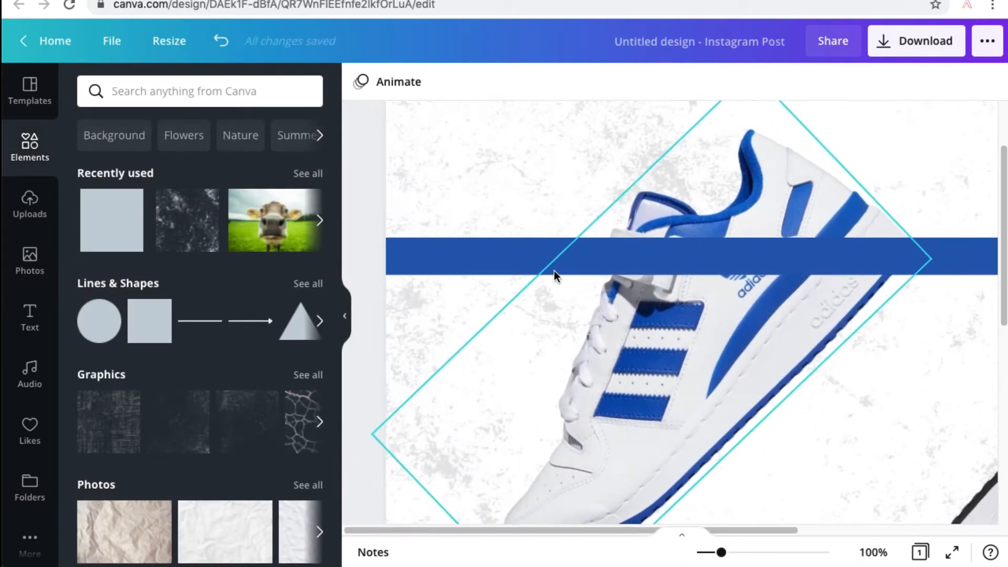
{"action": "left_click_drag", "start_coordinate": [550, 266], "coordinate": [547, 322]}
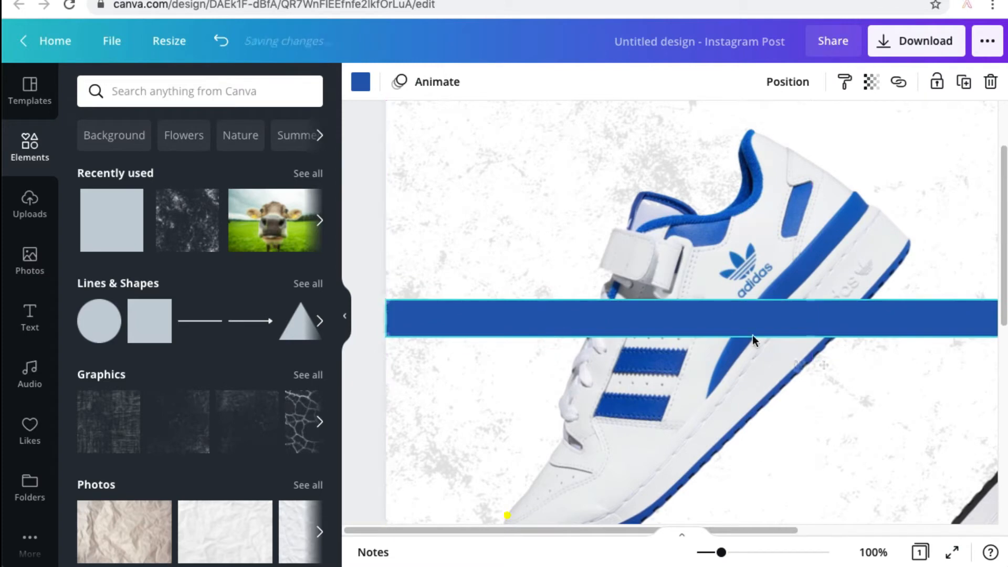
Make the blue strip slightly thinner and align it so it still spans the full page width.
{"action": "left_click_drag", "start_coordinate": [821, 339], "coordinate": [819, 322]}
{"action": "left_click_drag", "start_coordinate": [387, 336], "coordinate": [446, 318]}
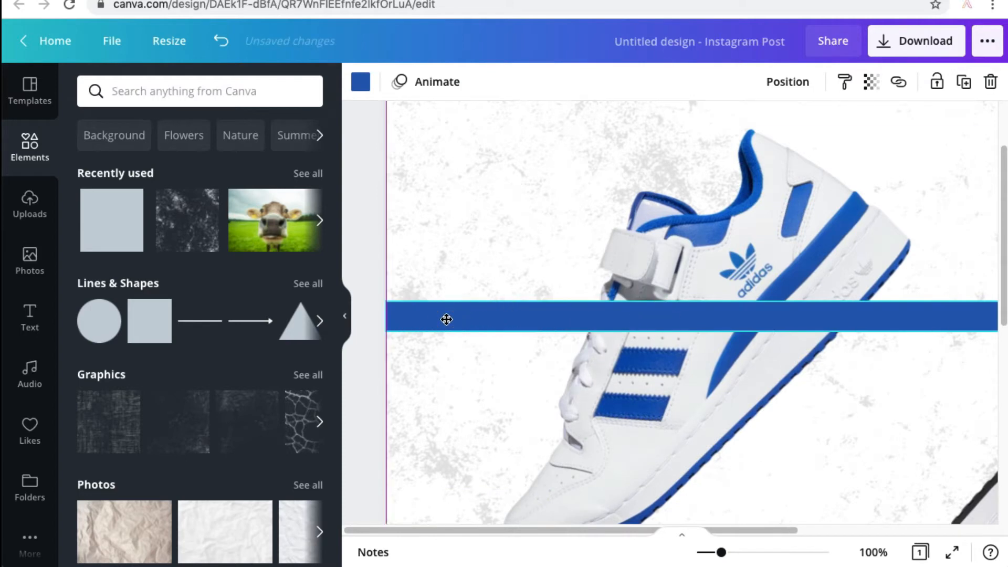
{"action": "scroll", "coordinate": [708, 326], "scroll_direction": "right", "scroll_amount": 5}
{"action": "left_click_drag", "start_coordinate": [786, 315], "coordinate": [957, 308]}
{"action": "scroll", "coordinate": [497, 302], "scroll_direction": "left", "scroll_amount": 1}
{"action": "scroll", "coordinate": [497, 302], "scroll_direction": "left", "scroll_amount": 5}
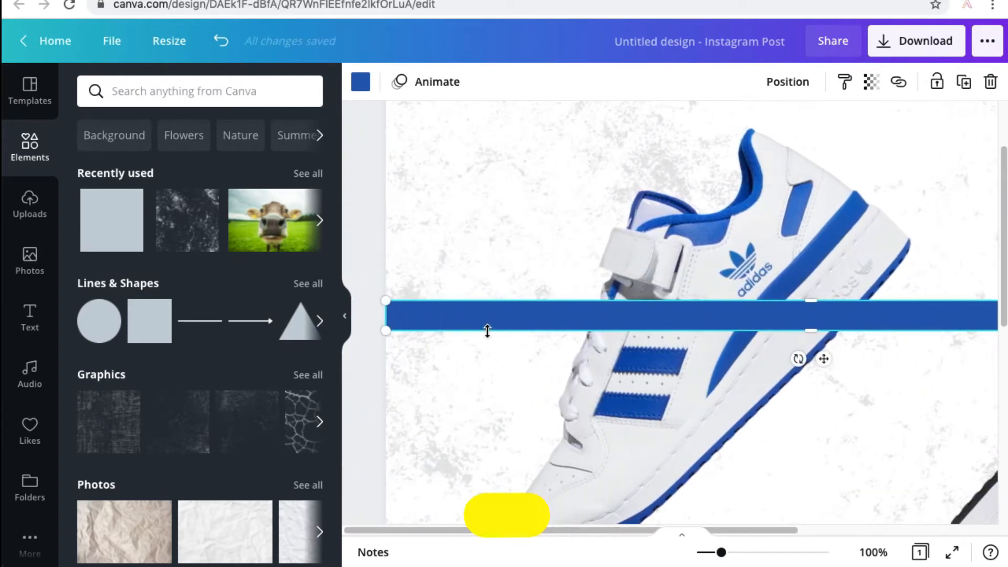
Duplicate the blue strip twice downward to form three parallel strips with equal gaps.
{"action": "left_click_drag", "start_coordinate": [493, 322], "coordinate": [463, 408]}
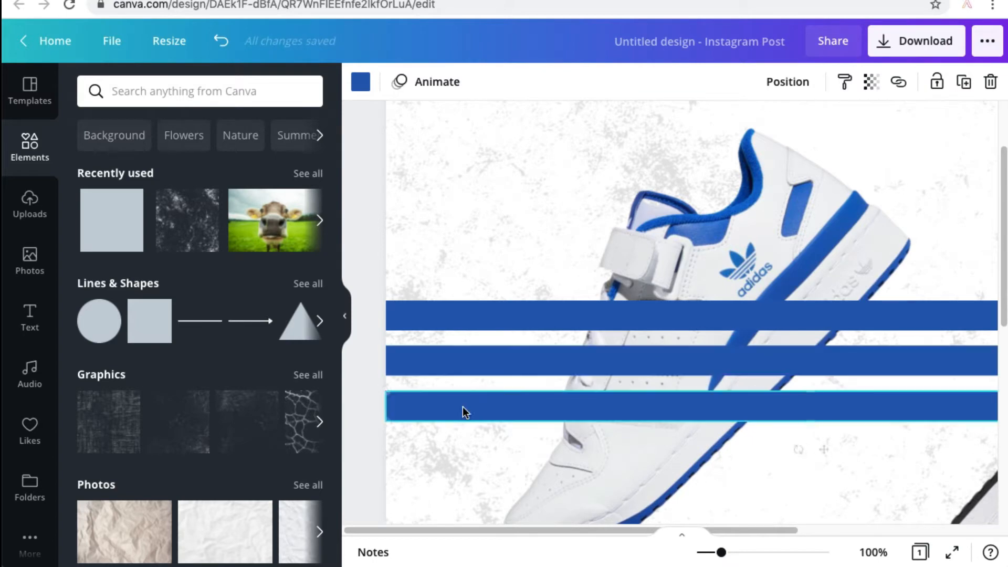
{"action": "left_click", "coordinate": [371, 242]}
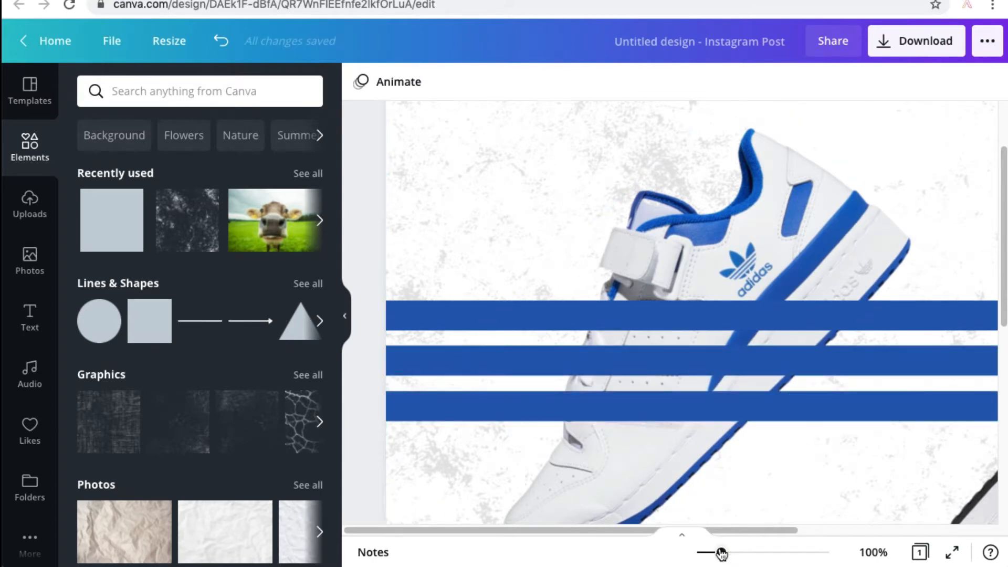
{"action": "left_click_drag", "start_coordinate": [721, 553], "coordinate": [708, 552]}
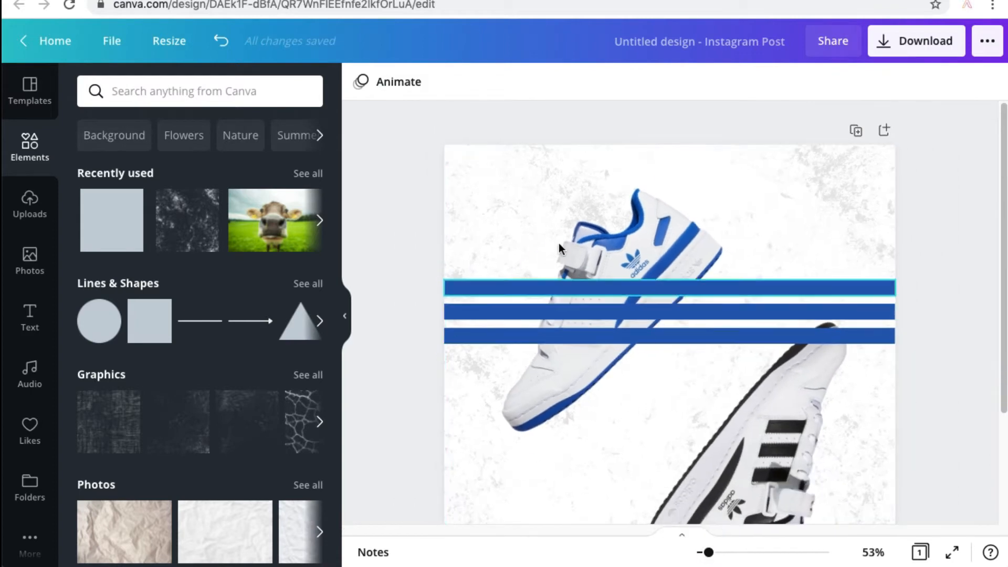
Give the blue-striped shoe the Page Lift shadow effect.
{"action": "left_click", "coordinate": [610, 241]}
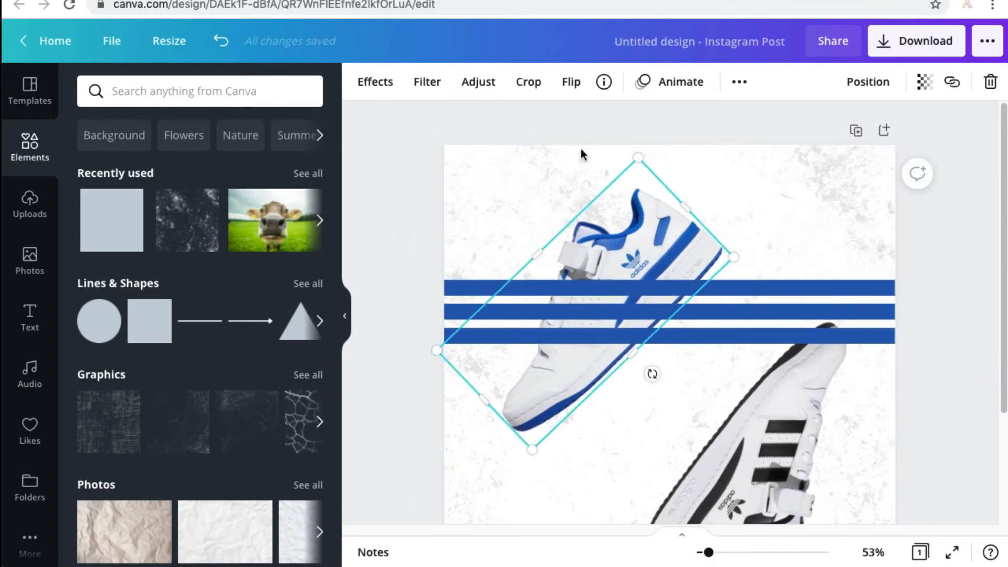
{"action": "left_click", "coordinate": [381, 83]}
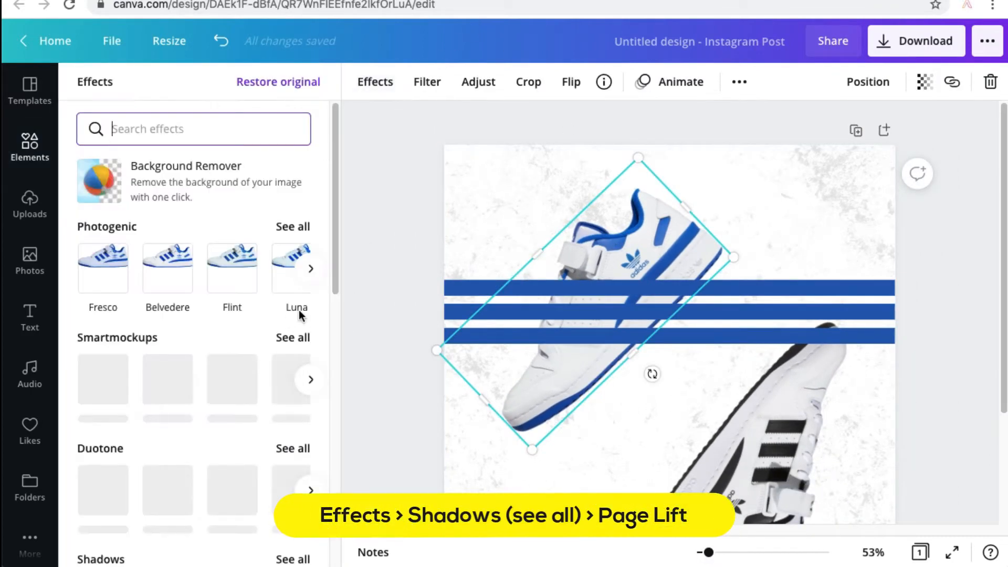
{"action": "left_click_drag", "start_coordinate": [336, 178], "coordinate": [333, 253]}
{"action": "left_click", "coordinate": [292, 383]}
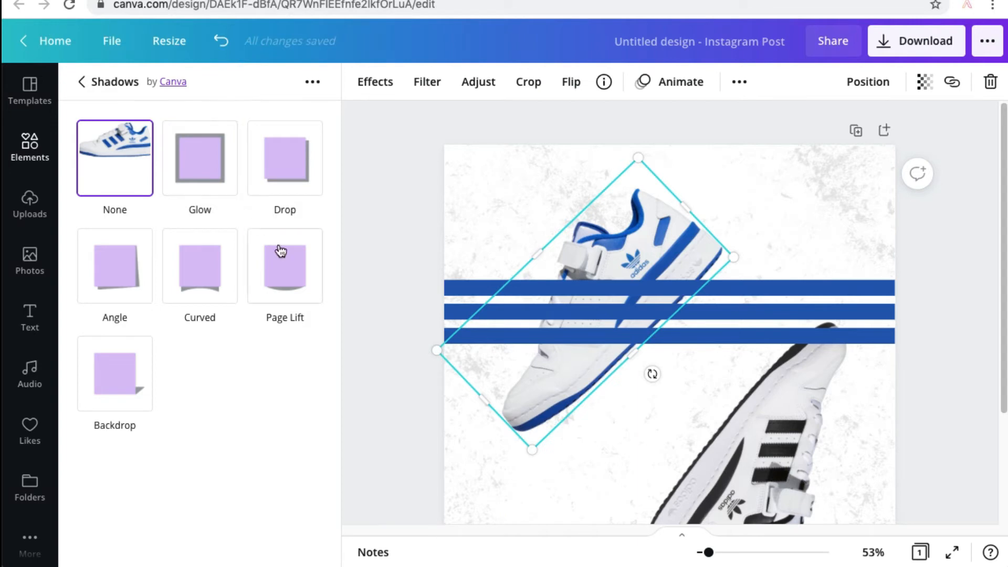
{"action": "left_click", "coordinate": [286, 265]}
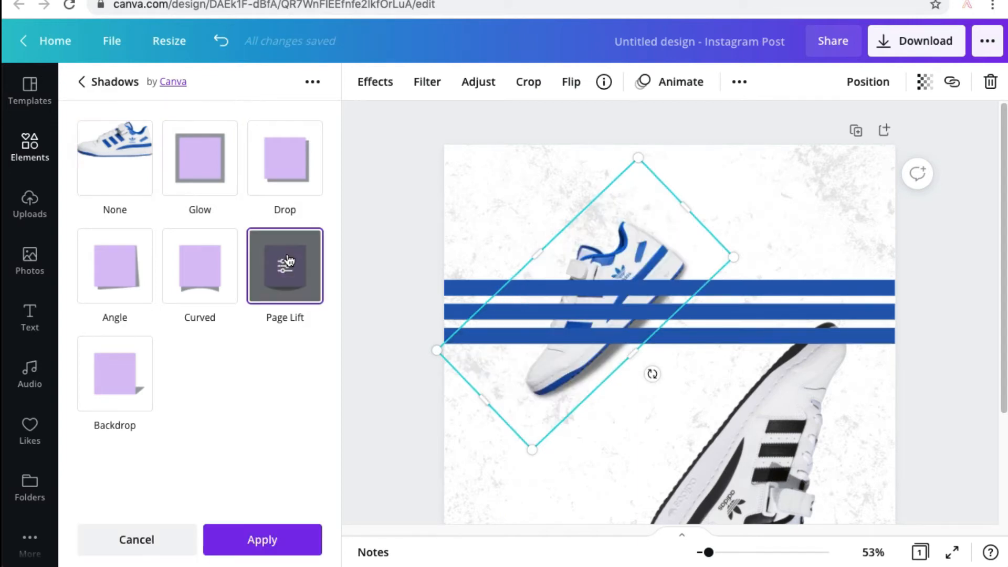
Keep the blue-striped shoe's shadow and give the black-striped shoe the Page Lift shadow as well.
{"action": "left_click", "coordinate": [762, 416]}
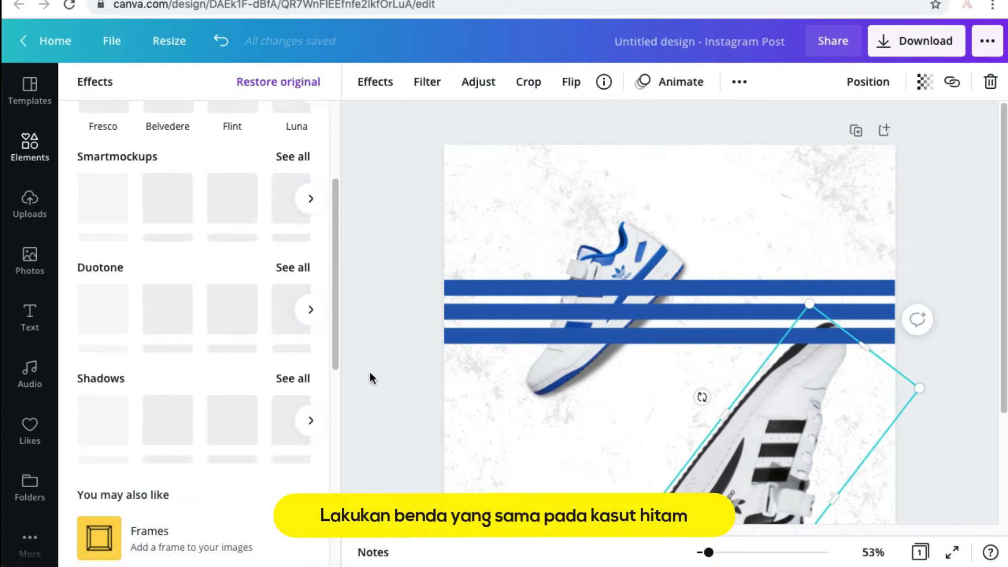
{"action": "left_click", "coordinate": [295, 379]}
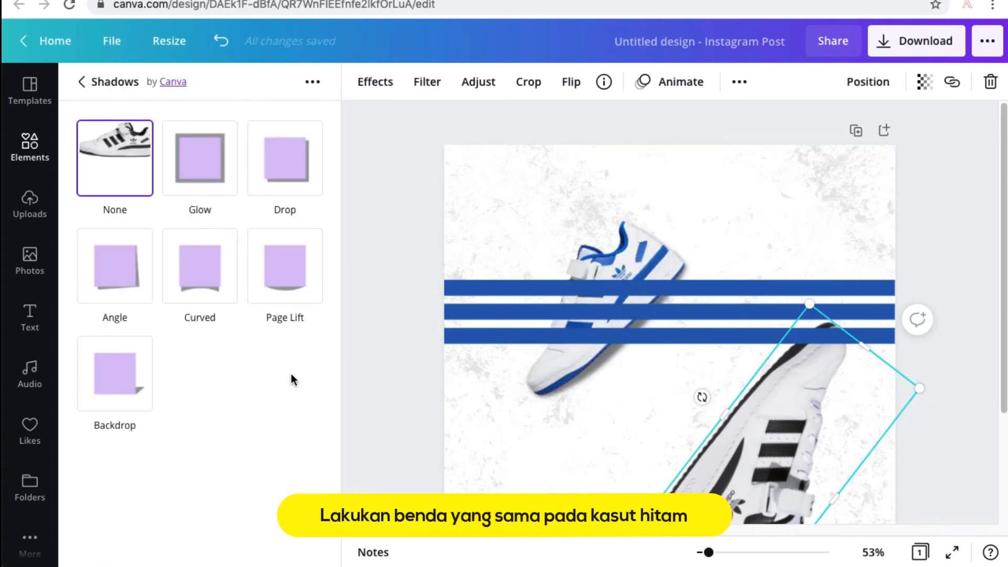
{"action": "left_click", "coordinate": [296, 280]}
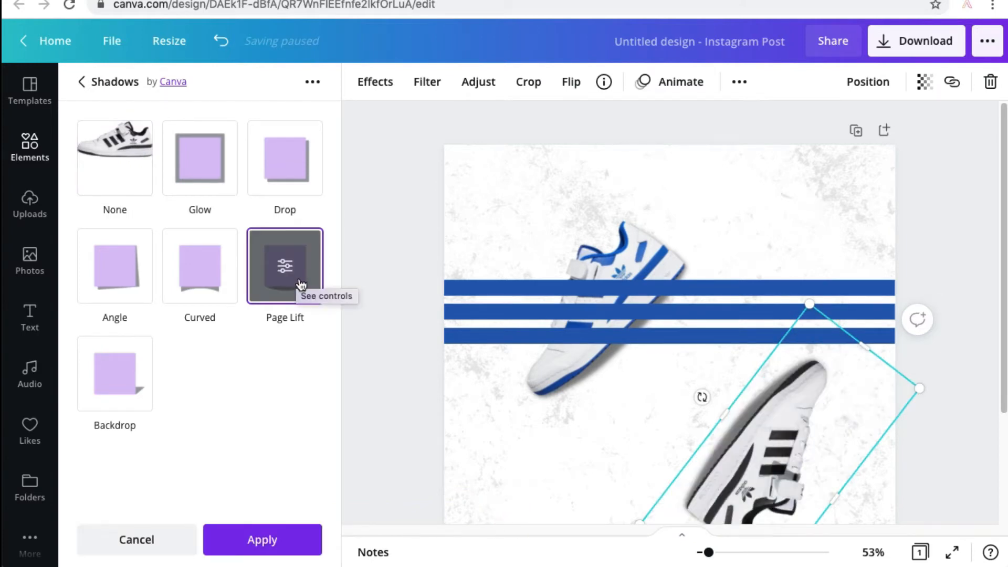
{"action": "left_click", "coordinate": [417, 268]}
Enlarge the blue-striped shoe to about the size it had before the shadow was added.
{"action": "left_click", "coordinate": [599, 252]}
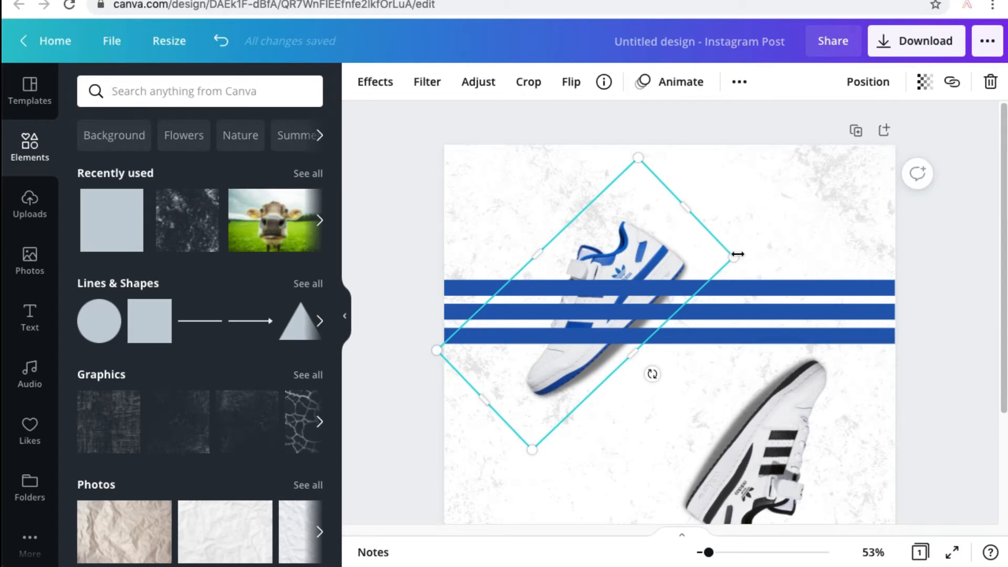
{"action": "left_click_drag", "start_coordinate": [738, 254], "coordinate": [793, 232]}
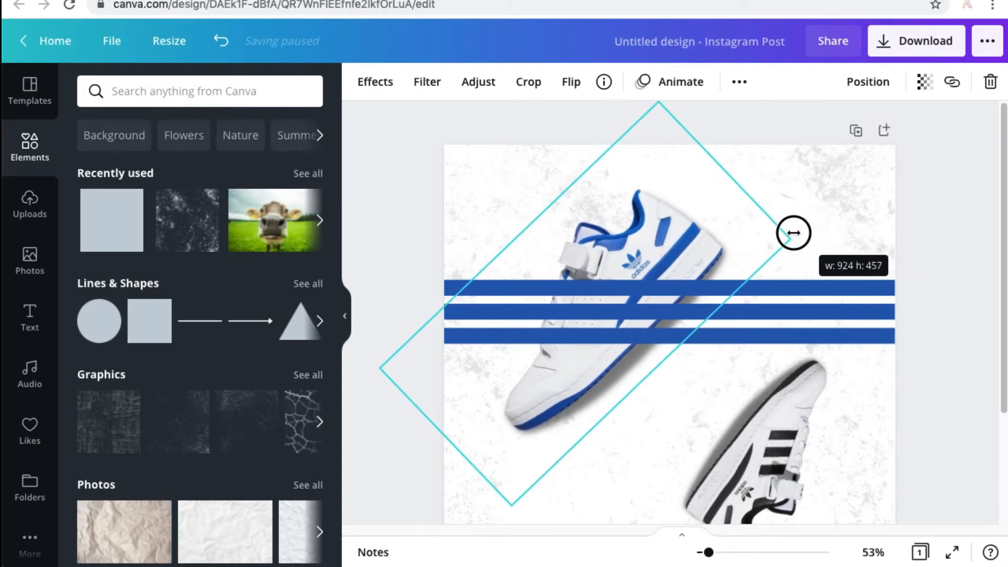
{"action": "left_click", "coordinate": [909, 241]}
Select the three blue strips together and place a copy of them lower on the page, across the black-striped shoe.
{"action": "left_click", "coordinate": [759, 288]}
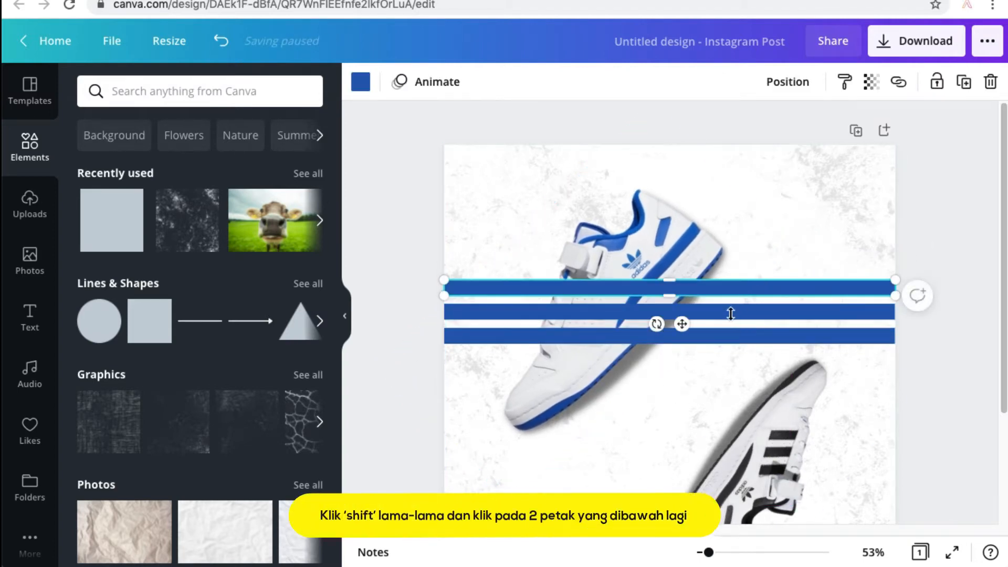
{"action": "left_click", "coordinate": [776, 320], "text": "shift"}
{"action": "left_click", "coordinate": [766, 335], "text": "shift"}
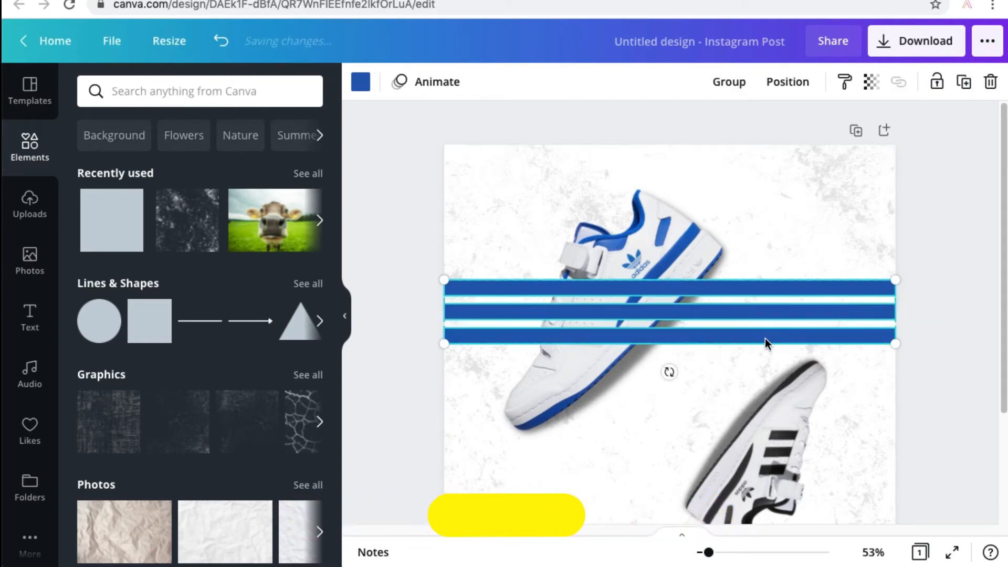
{"action": "left_click_drag", "start_coordinate": [738, 288], "coordinate": [743, 427]}
{"action": "scroll", "coordinate": [727, 386], "scroll_direction": "down", "scroll_amount": 3}
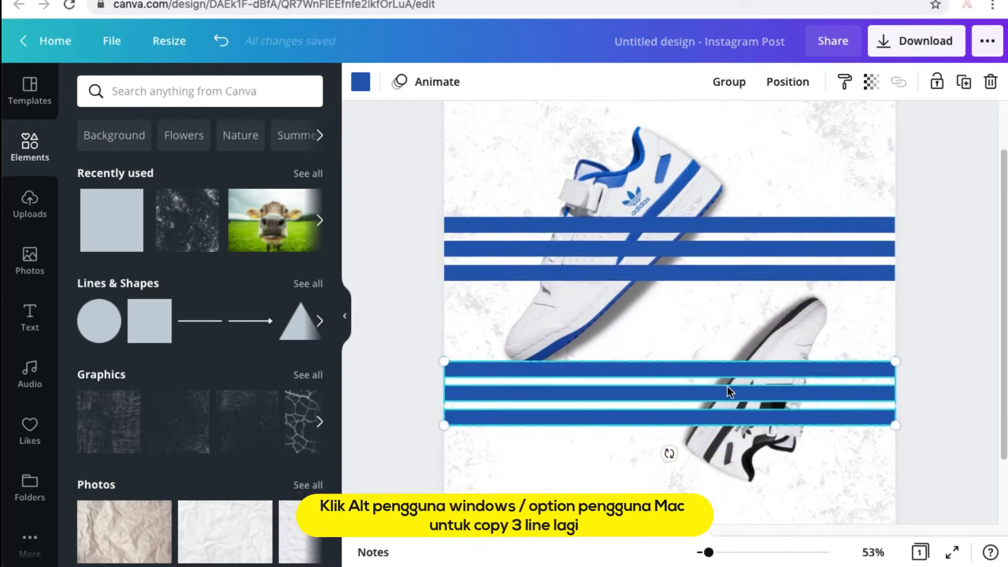
Select both shoes and bring them to the front, above all the blue strips.
{"action": "left_click", "coordinate": [797, 286]}
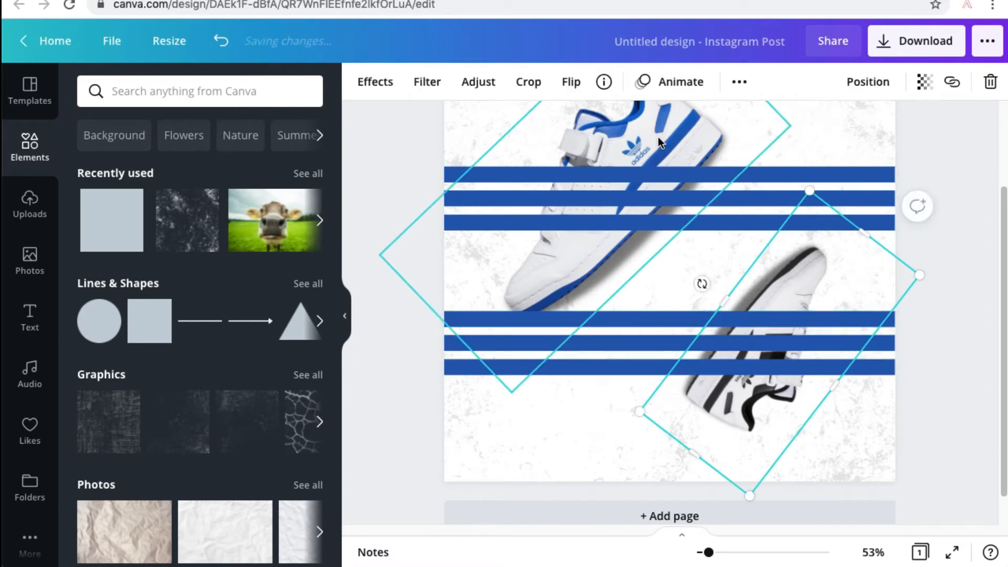
{"action": "left_click", "coordinate": [654, 121], "text": "shift"}
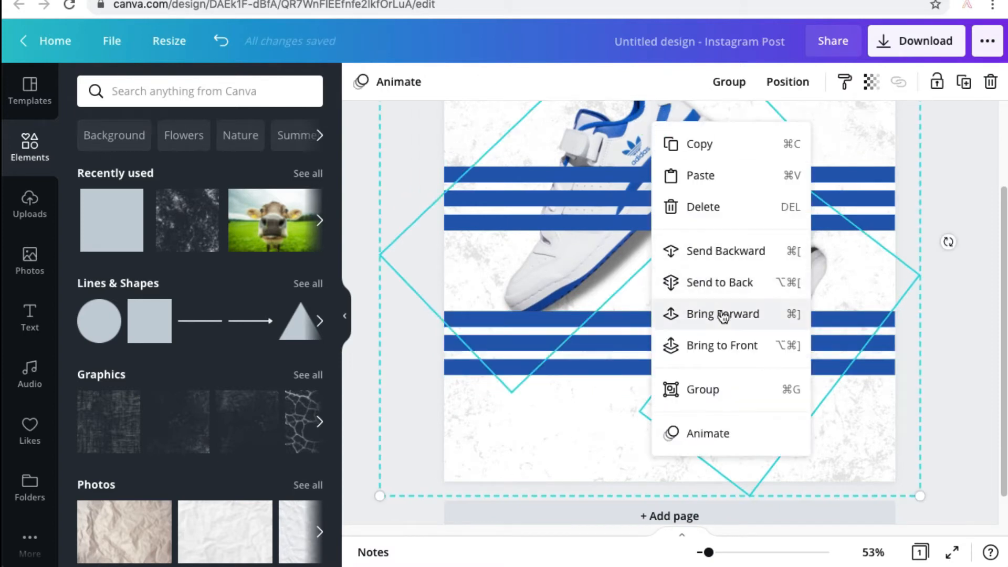
{"action": "left_click", "coordinate": [728, 336]}
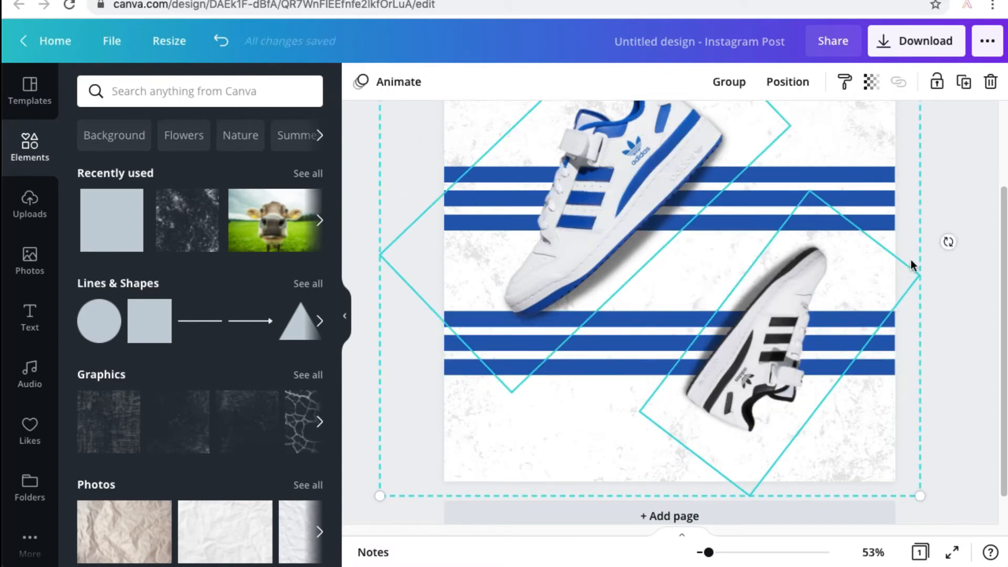
{"action": "left_click", "coordinate": [952, 199]}
Enlarge the black-striped shoe to match the blue-striped one and keep it at the page's lower right.
{"action": "left_click", "coordinate": [817, 277]}
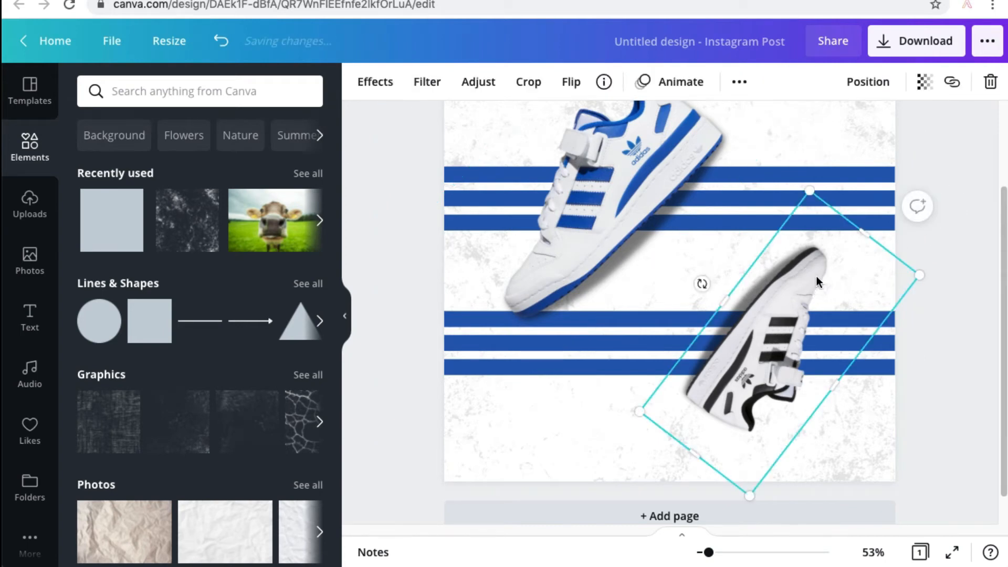
{"action": "left_click_drag", "start_coordinate": [814, 192], "coordinate": [809, 103]}
{"action": "left_click_drag", "start_coordinate": [799, 284], "coordinate": [798, 292]}
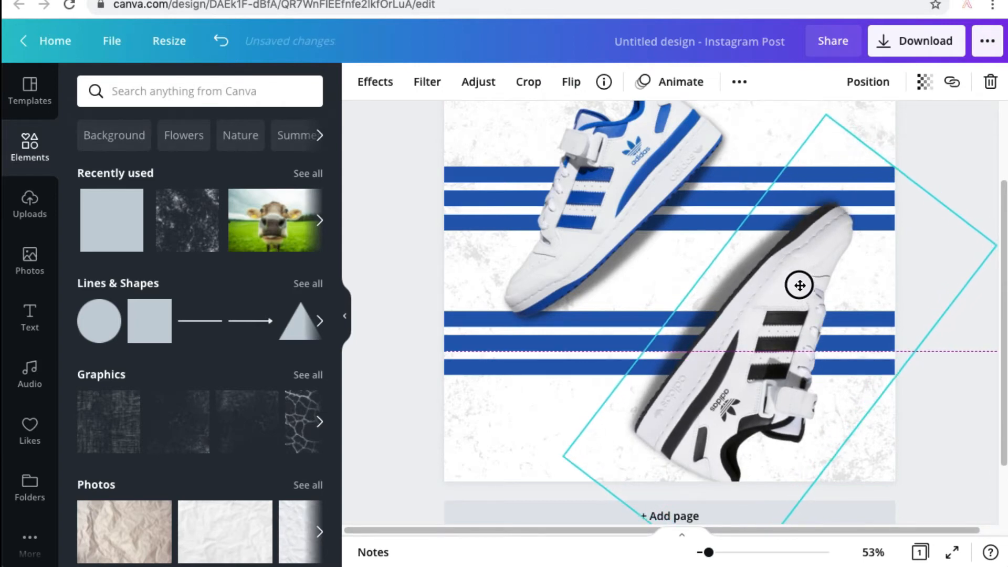
Recolour the three lower strips with the near-black swatch from the black-striped shoe's photo colours.
{"action": "left_click", "coordinate": [618, 321]}
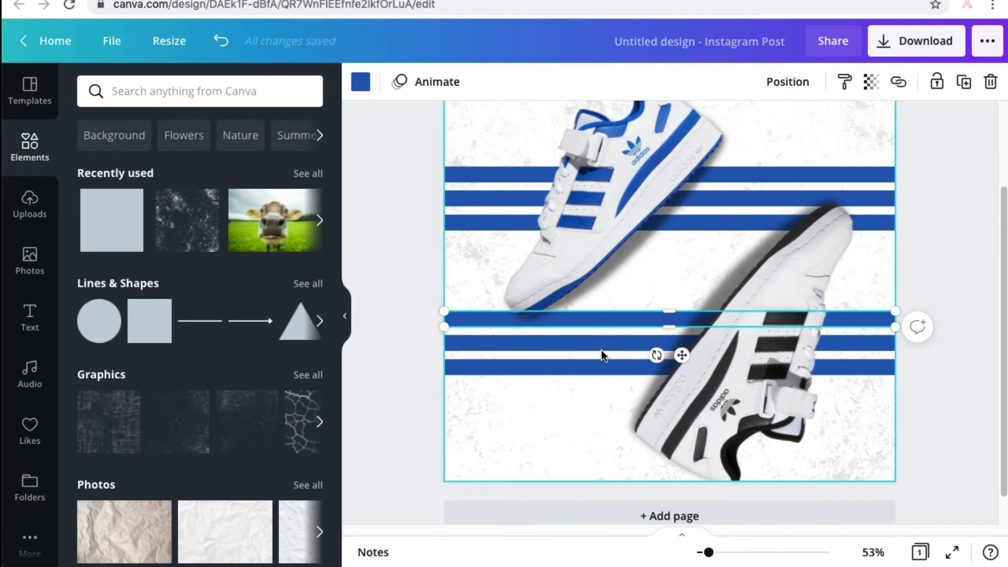
{"action": "left_click", "coordinate": [601, 347], "text": "shift"}
{"action": "left_click", "coordinate": [554, 372], "text": "shift"}
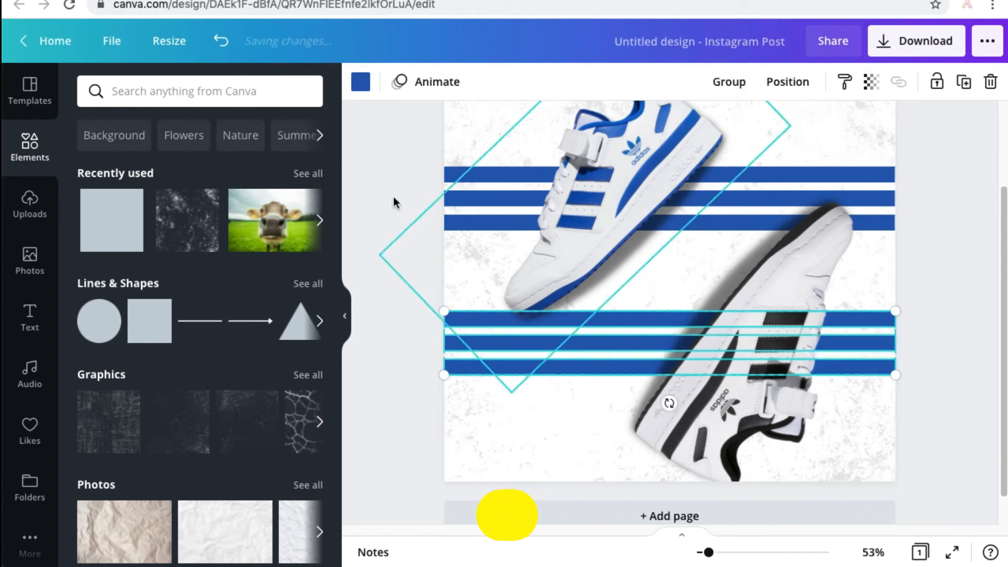
{"action": "left_click", "coordinate": [361, 81]}
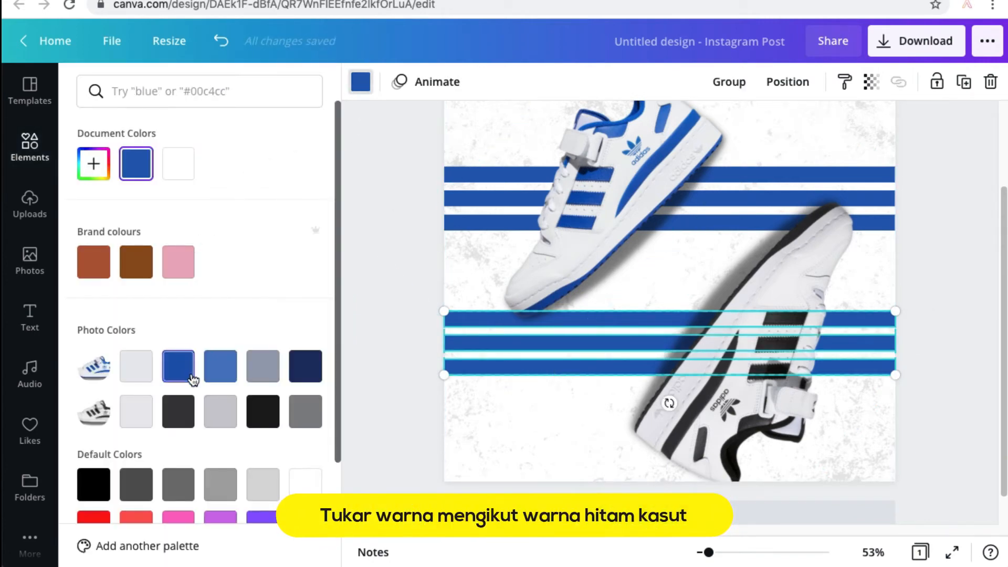
{"action": "left_click", "coordinate": [256, 408]}
{"action": "left_click", "coordinate": [370, 323]}
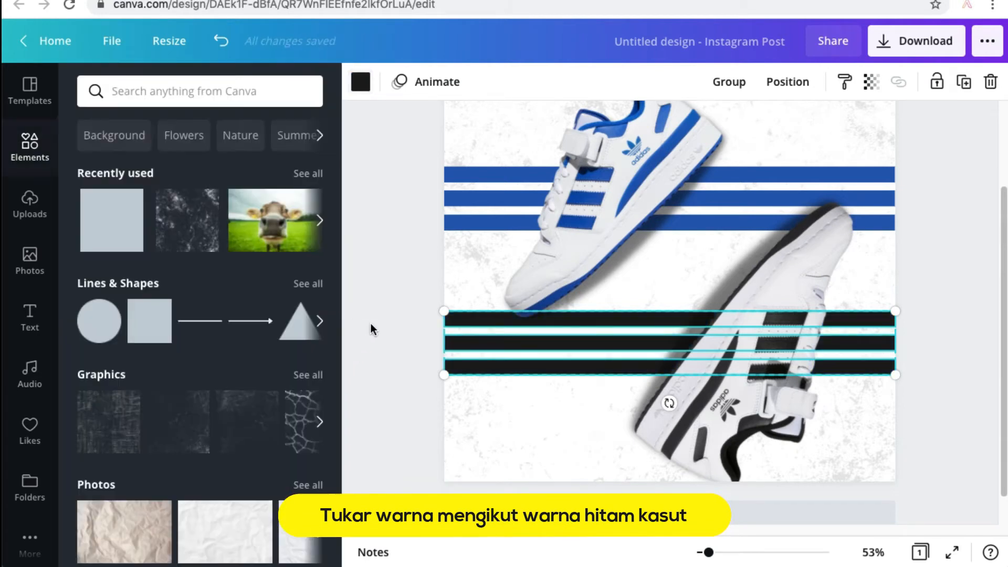
Bring the three black strips to the front so they cover the black-striped shoe.
{"action": "right_click", "coordinate": [575, 373]}
{"action": "left_click", "coordinate": [620, 449]}
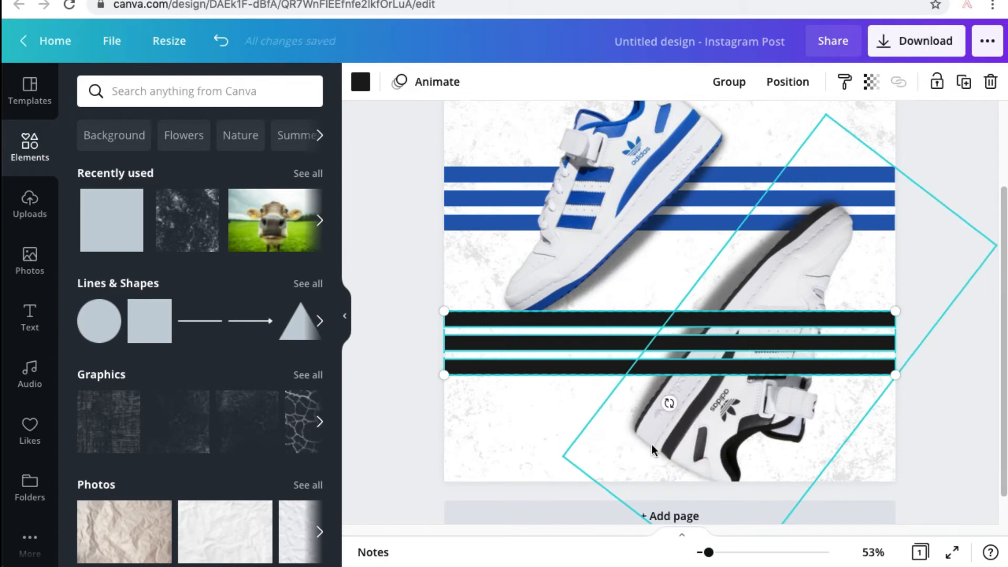
{"action": "left_click", "coordinate": [927, 404]}
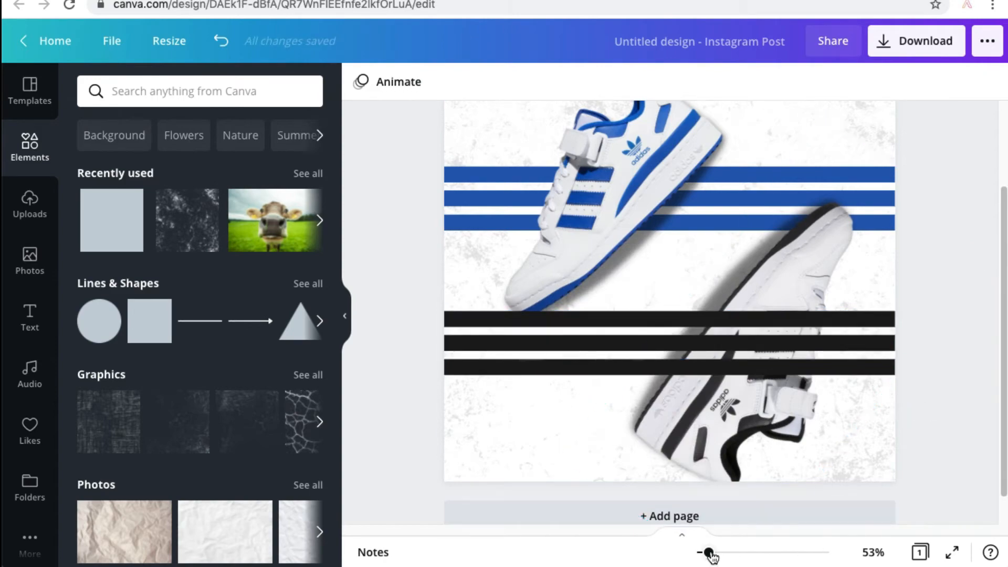
Nudge the black-striped shoe and adjust the black strips' spacing to line them up with the shoe's own stripes.
{"action": "left_click_drag", "start_coordinate": [709, 552], "coordinate": [732, 553]}
{"action": "scroll", "coordinate": [703, 385], "scroll_direction": "down", "scroll_amount": 4}
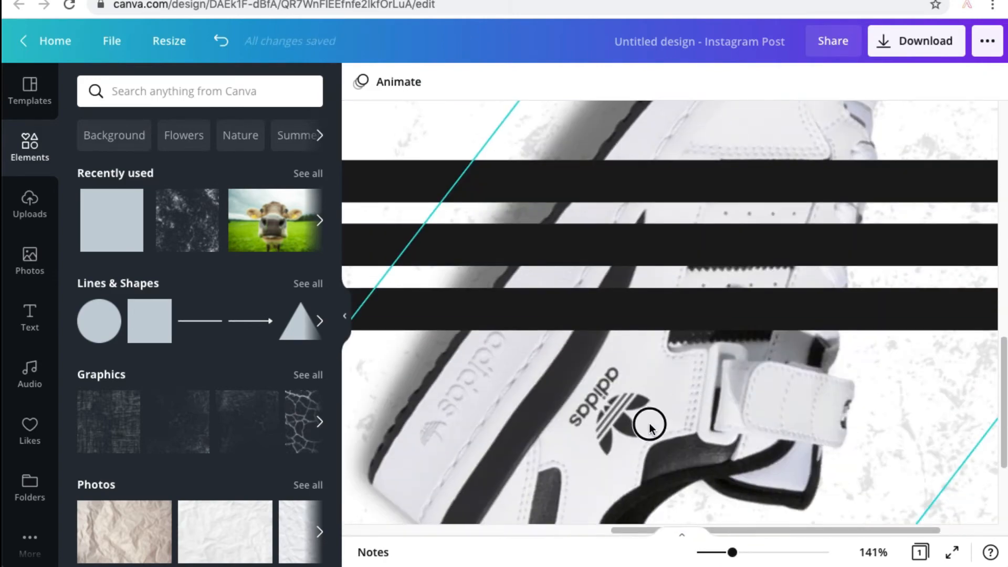
{"action": "left_click", "coordinate": [641, 410]}
{"action": "left_click_drag", "start_coordinate": [640, 410], "coordinate": [641, 406]}
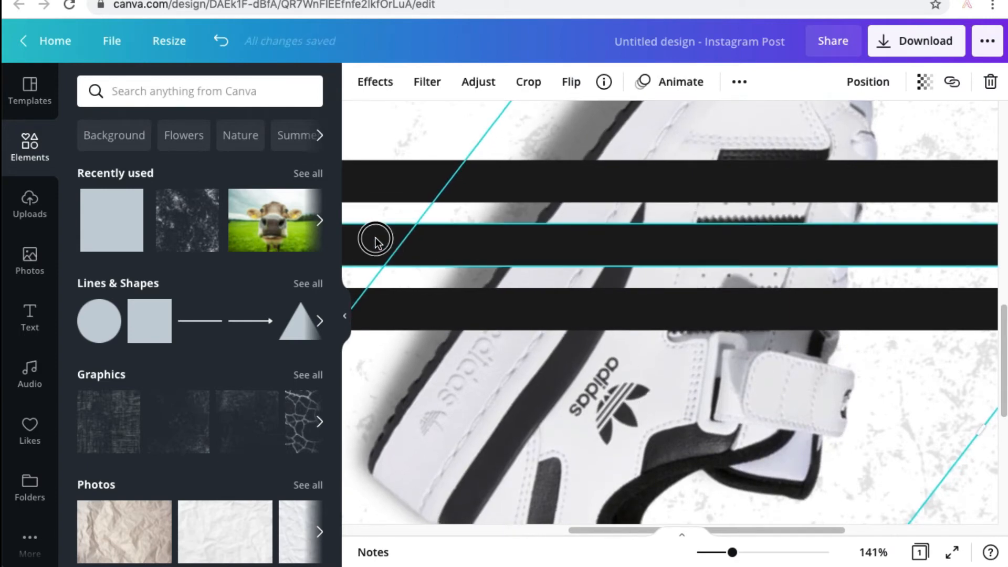
{"action": "left_click_drag", "start_coordinate": [375, 241], "coordinate": [398, 156]}
Move the black-striped shoe slightly to the left, away from the page's right edge.
{"action": "left_click_drag", "start_coordinate": [731, 552], "coordinate": [711, 553]}
{"action": "scroll", "coordinate": [585, 268], "scroll_direction": "up", "scroll_amount": 3}
{"action": "left_click_drag", "start_coordinate": [820, 303], "coordinate": [774, 307]}
{"action": "scroll", "coordinate": [632, 349], "scroll_direction": "up", "scroll_amount": 3}
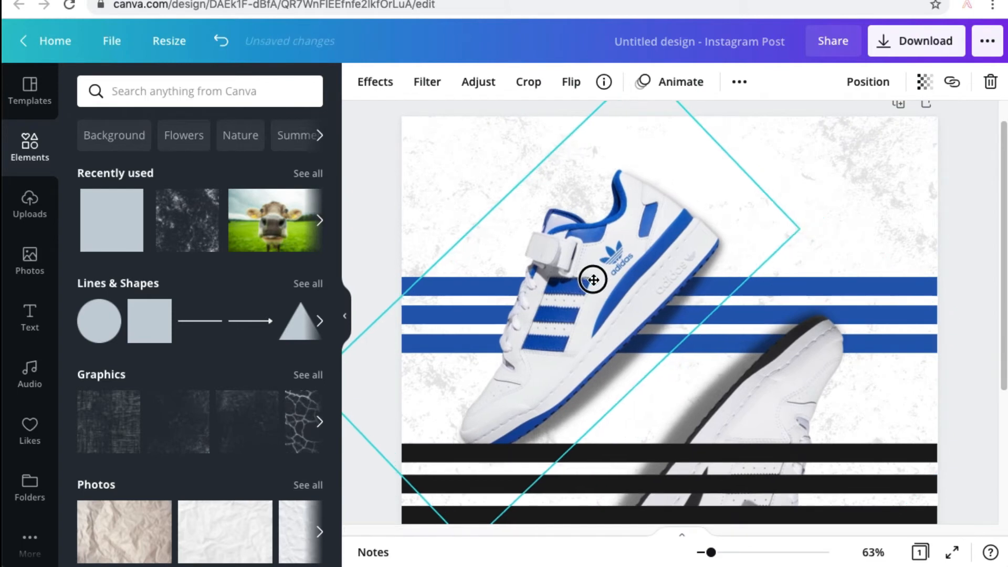
Bring the black-striped shoe to the front so it covers the three black strips.
{"action": "left_click_drag", "start_coordinate": [594, 280], "coordinate": [595, 278]}
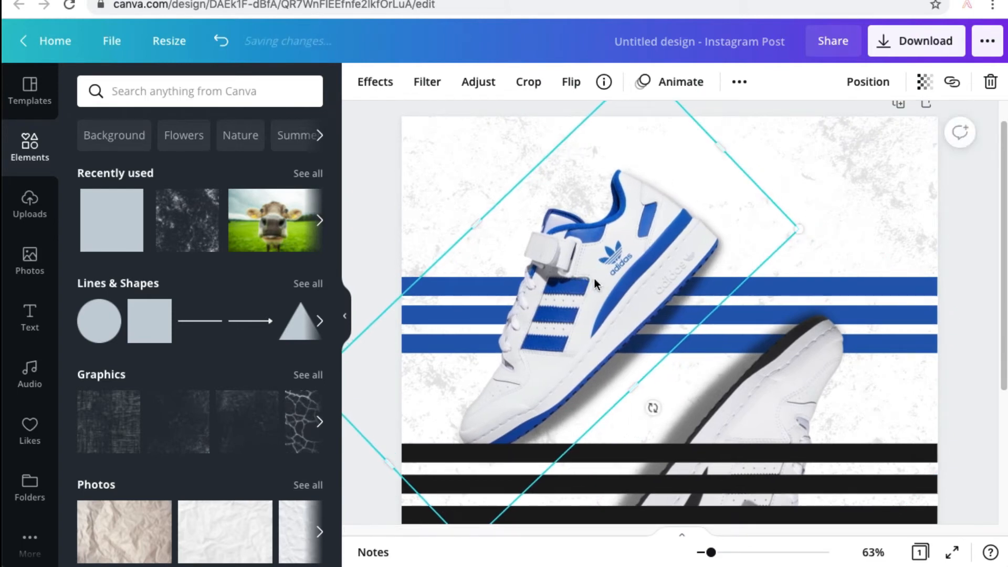
{"action": "left_click", "coordinate": [865, 449]}
{"action": "scroll", "coordinate": [865, 450], "scroll_direction": "down", "scroll_amount": 5}
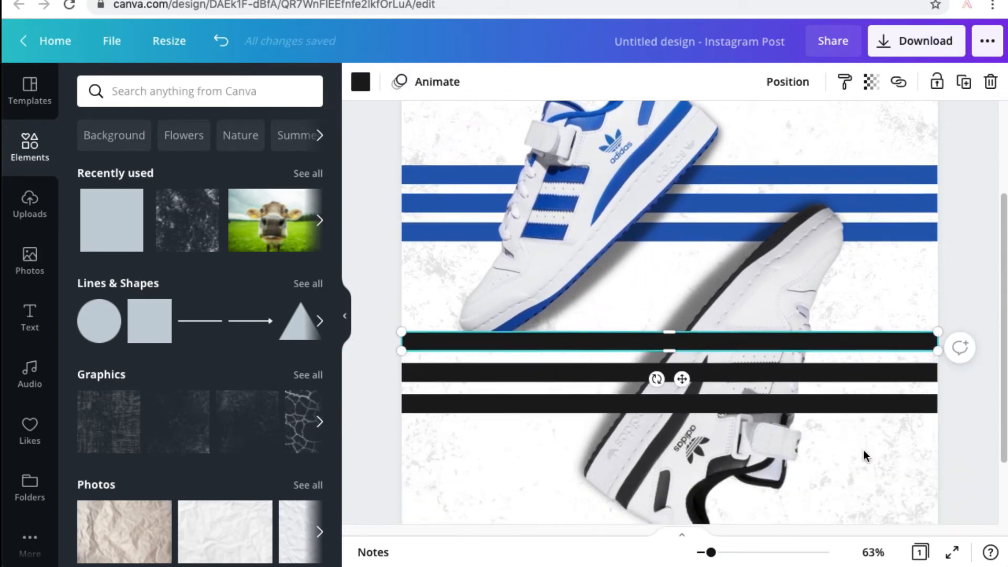
{"action": "left_click", "coordinate": [931, 358], "text": "shift"}
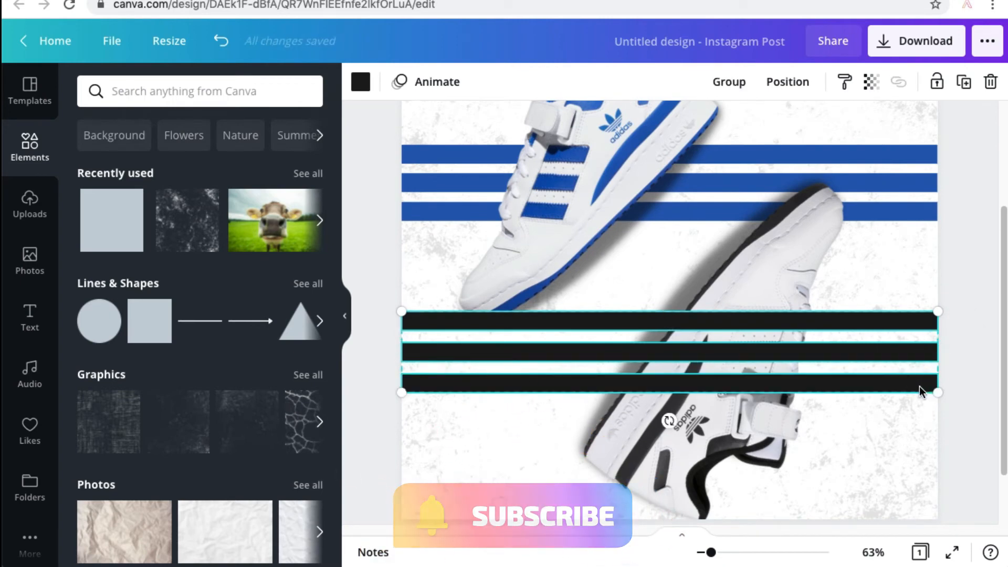
{"action": "left_click", "coordinate": [976, 274]}
{"action": "left_click", "coordinate": [808, 242]}
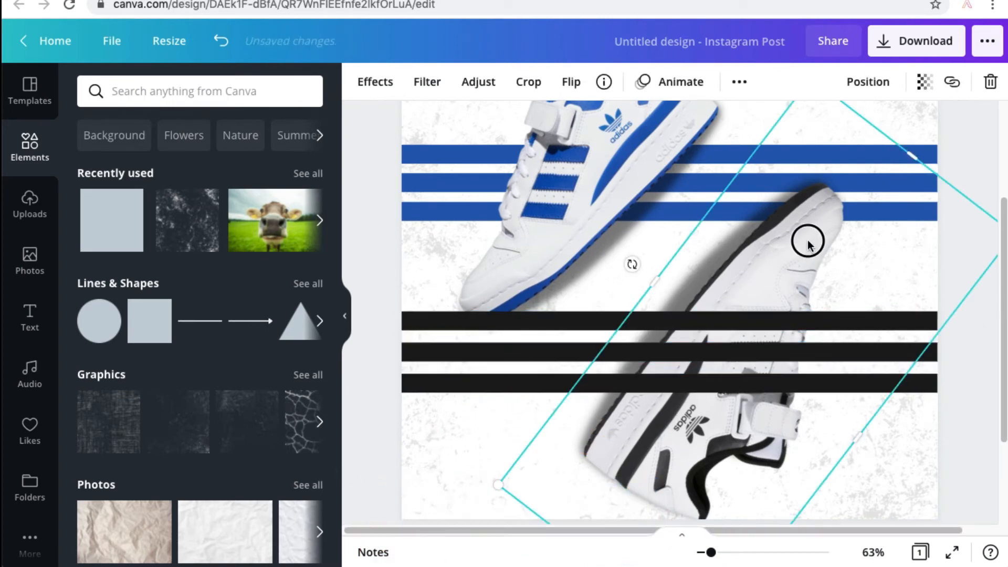
{"action": "right_click", "coordinate": [793, 243]}
{"action": "left_click", "coordinate": [857, 418]}
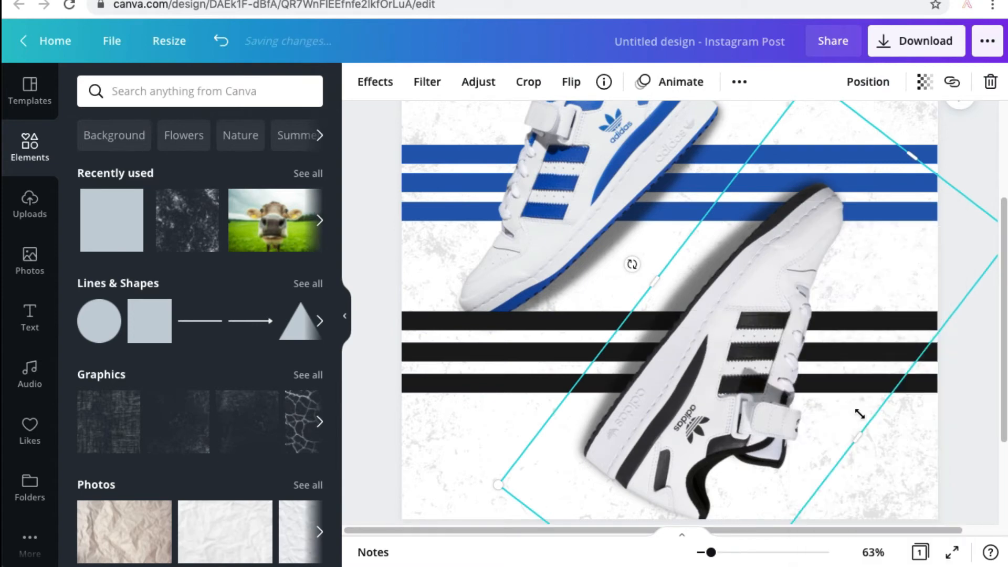
{"action": "left_click", "coordinate": [974, 355]}
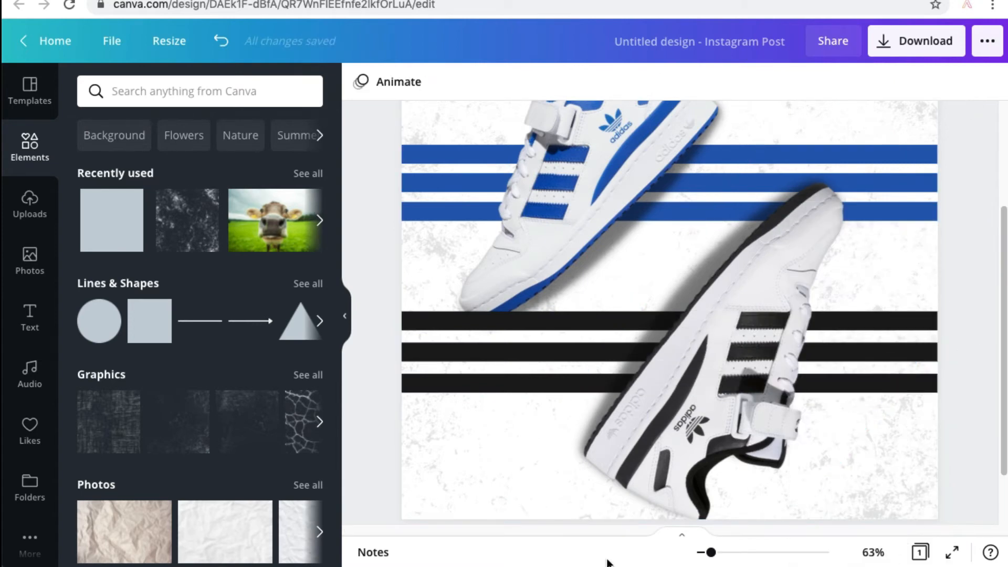
Bring the blue-striped shoe to the front so its toe overlaps the uppermost black strip.
{"action": "left_click_drag", "start_coordinate": [710, 554], "coordinate": [705, 555]}
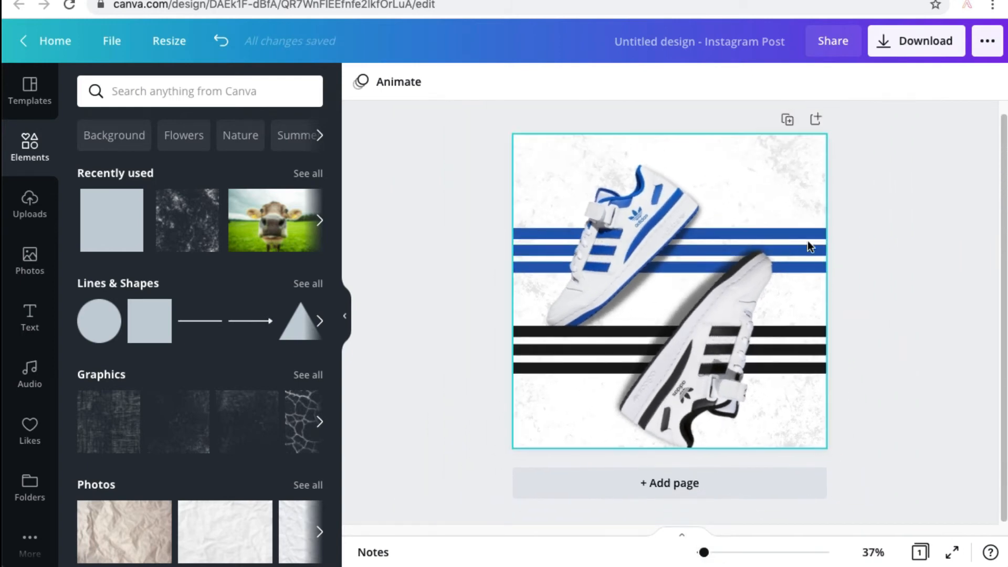
{"action": "right_click", "coordinate": [656, 229]}
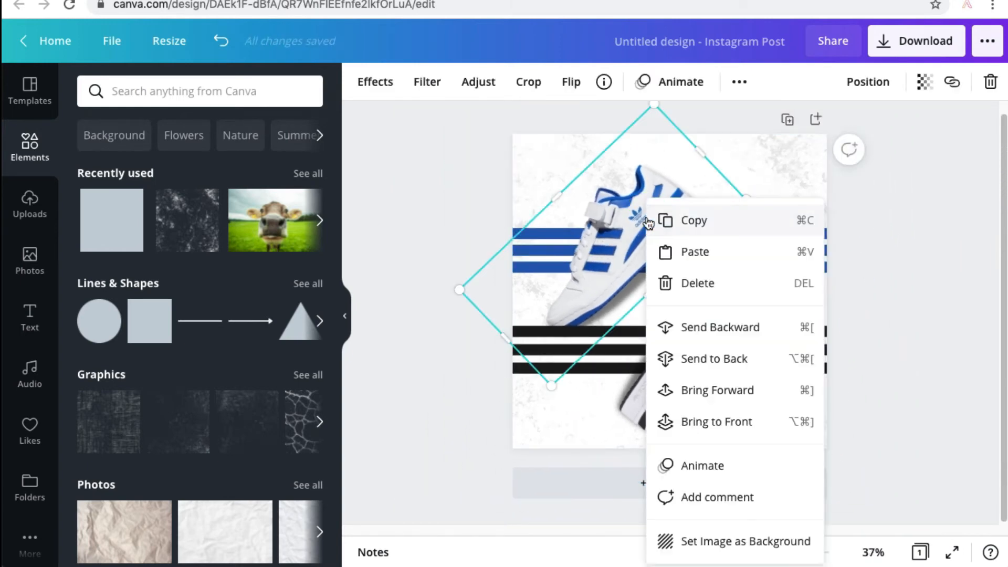
{"action": "left_click", "coordinate": [762, 433]}
{"action": "left_click", "coordinate": [447, 227]}
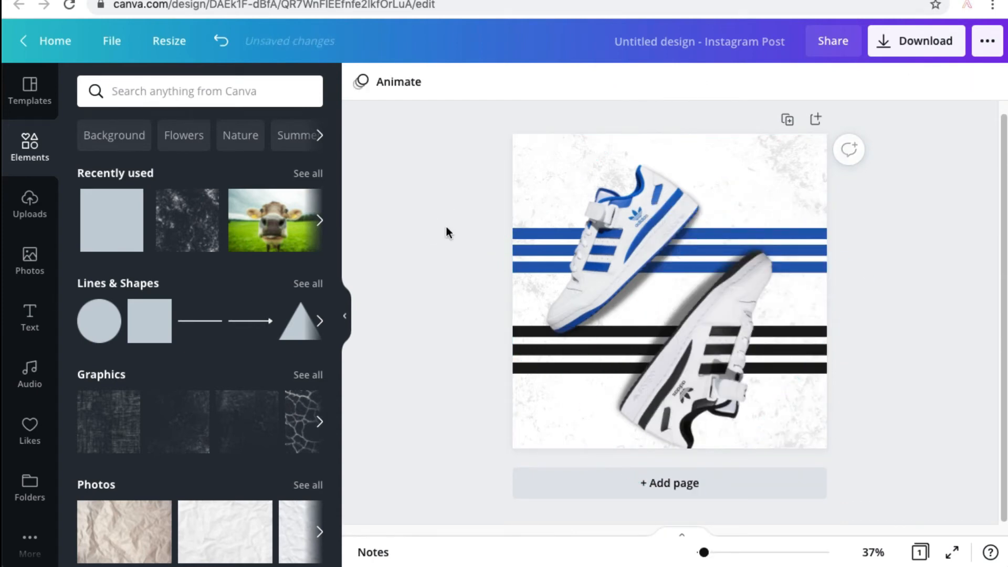
Move the black-striped shoe and the three black strips together slightly up the page.
{"action": "left_click_drag", "start_coordinate": [479, 376], "coordinate": [531, 328]}
{"action": "left_click", "coordinate": [614, 247], "text": "shift"}
{"action": "left_click", "coordinate": [744, 303], "text": "shift"}
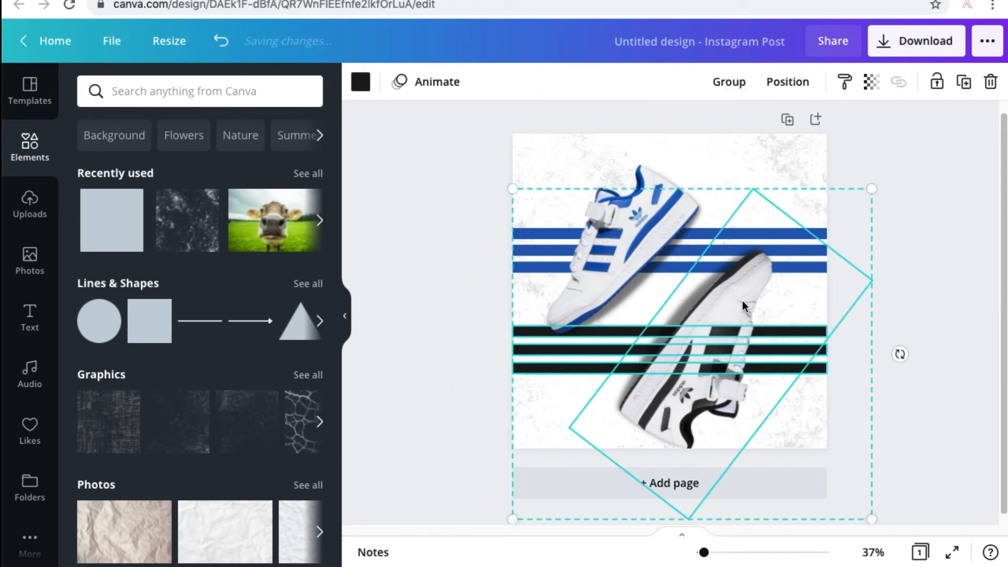
{"action": "left_click_drag", "start_coordinate": [740, 294], "coordinate": [740, 287]}
{"action": "left_click", "coordinate": [911, 262]}
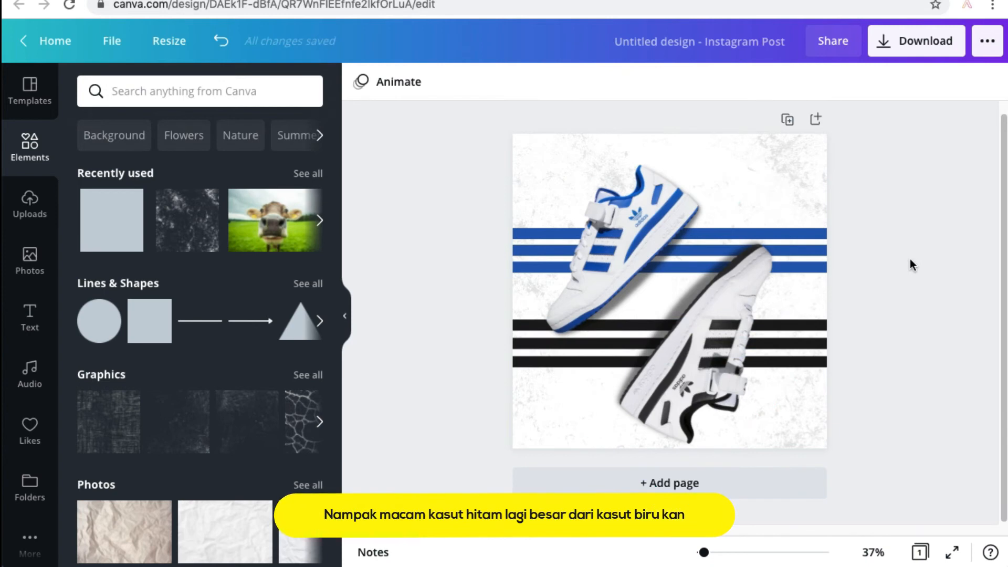
Shrink the black-striped shoe slightly so its size matches the blue-striped shoe.
{"action": "left_click", "coordinate": [734, 293]}
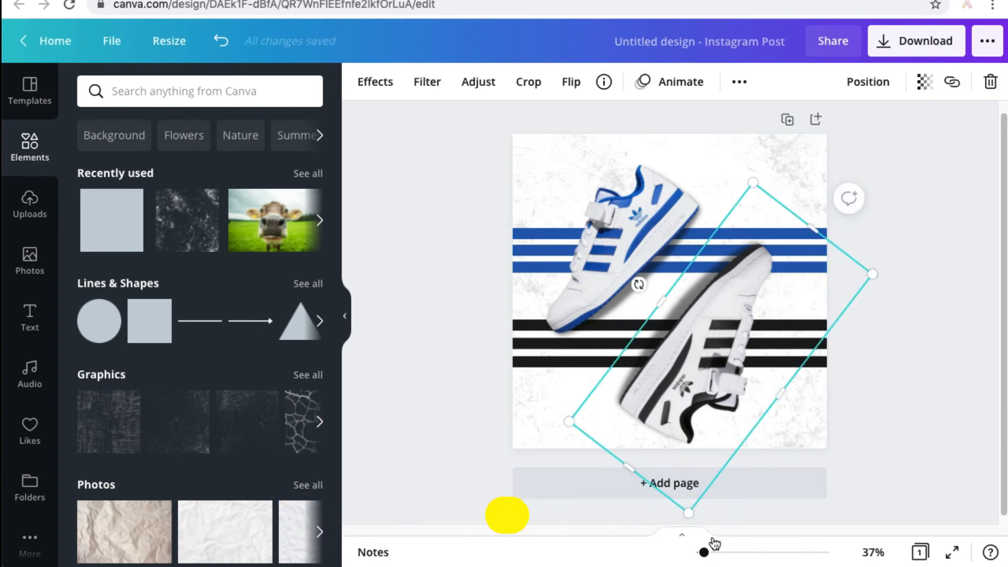
{"action": "left_click_drag", "start_coordinate": [704, 553], "coordinate": [714, 554]}
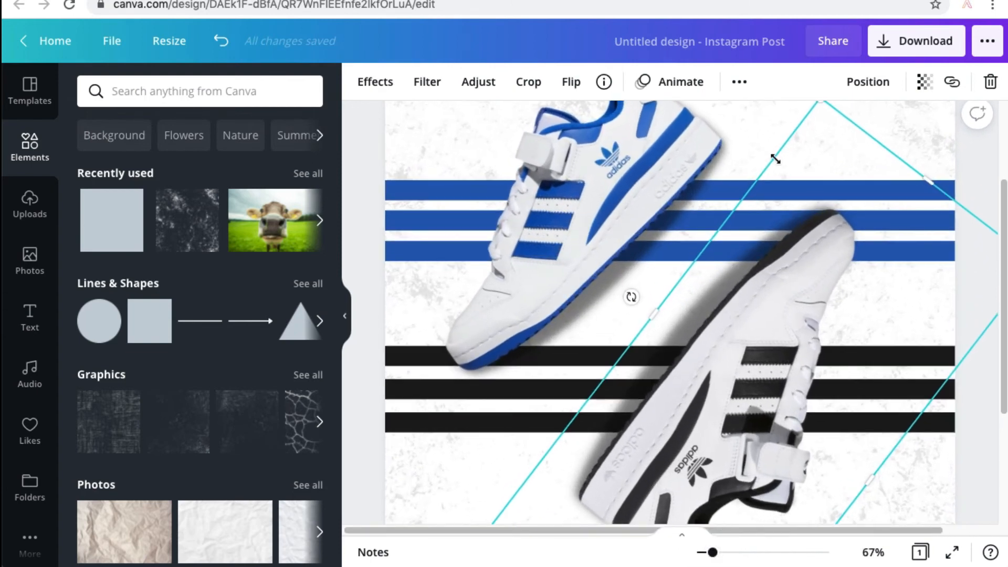
{"action": "scroll", "coordinate": [828, 169], "scroll_direction": "up", "scroll_amount": 2}
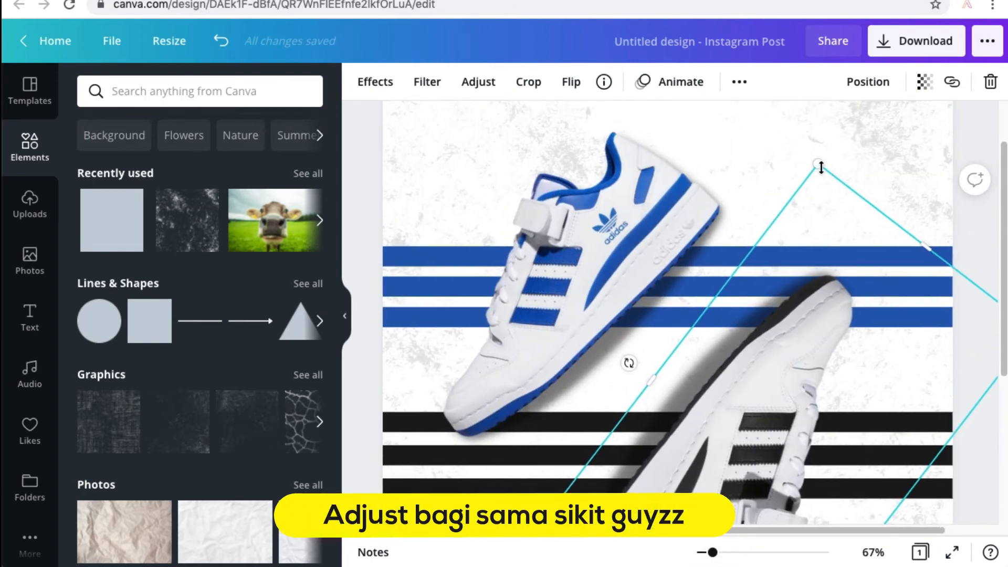
{"action": "left_click_drag", "start_coordinate": [818, 163], "coordinate": [816, 176]}
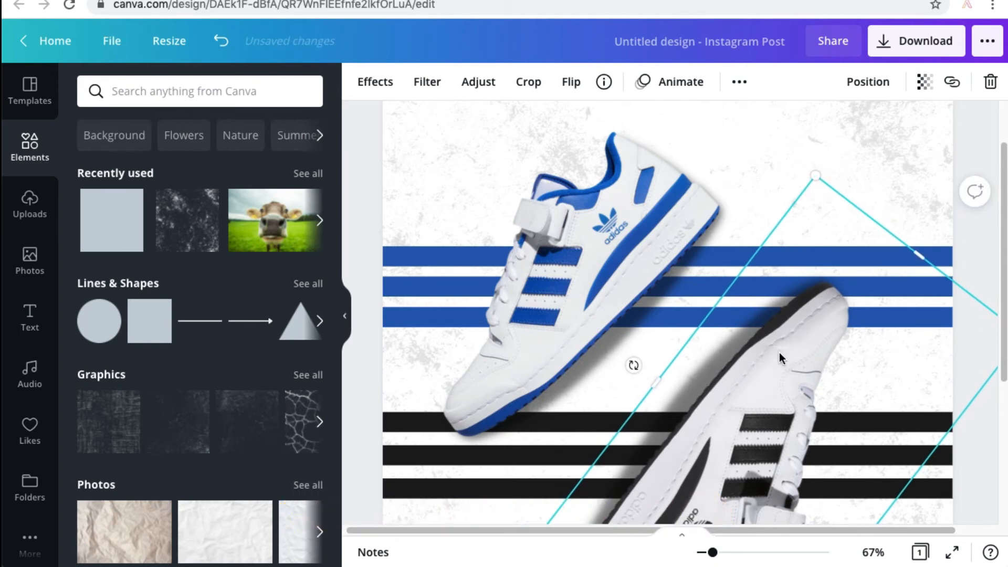
{"action": "left_click", "coordinate": [975, 262]}
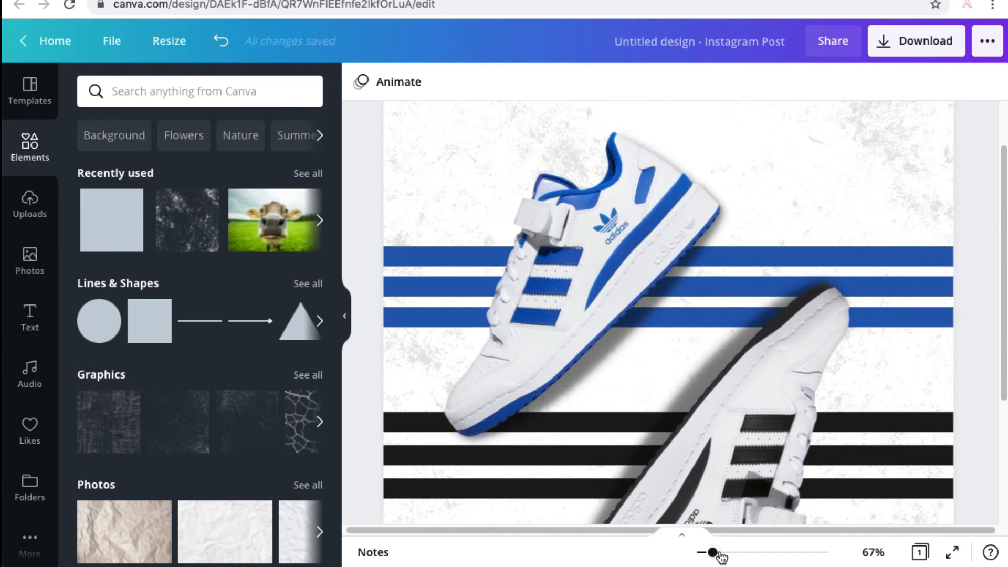
Add the uploaded black Adidas logo to the page and scale it down about its centre between the two shoes.
{"action": "left_click_drag", "start_coordinate": [712, 555], "coordinate": [706, 555]}
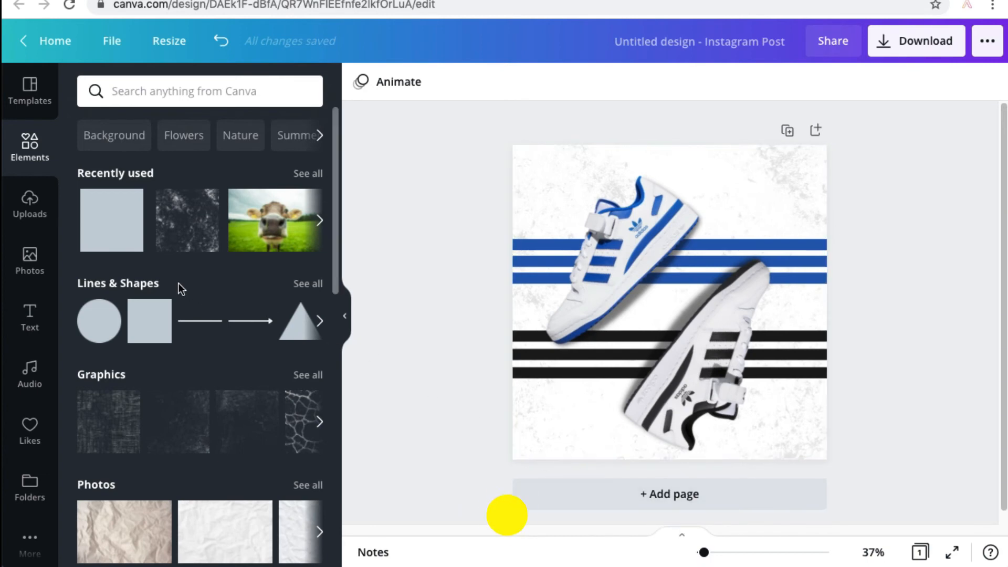
{"action": "left_click", "coordinate": [30, 202]}
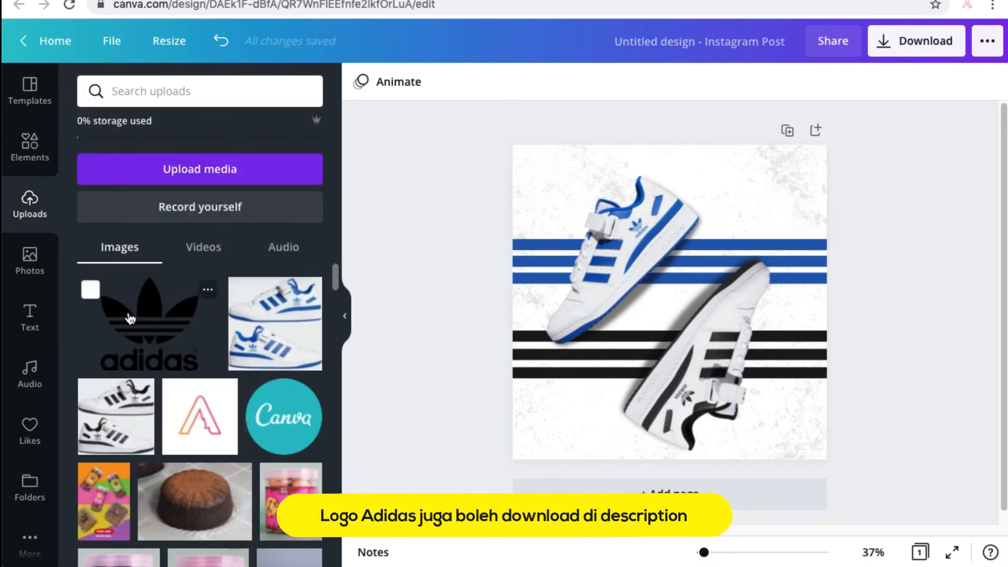
{"action": "left_click", "coordinate": [134, 320]}
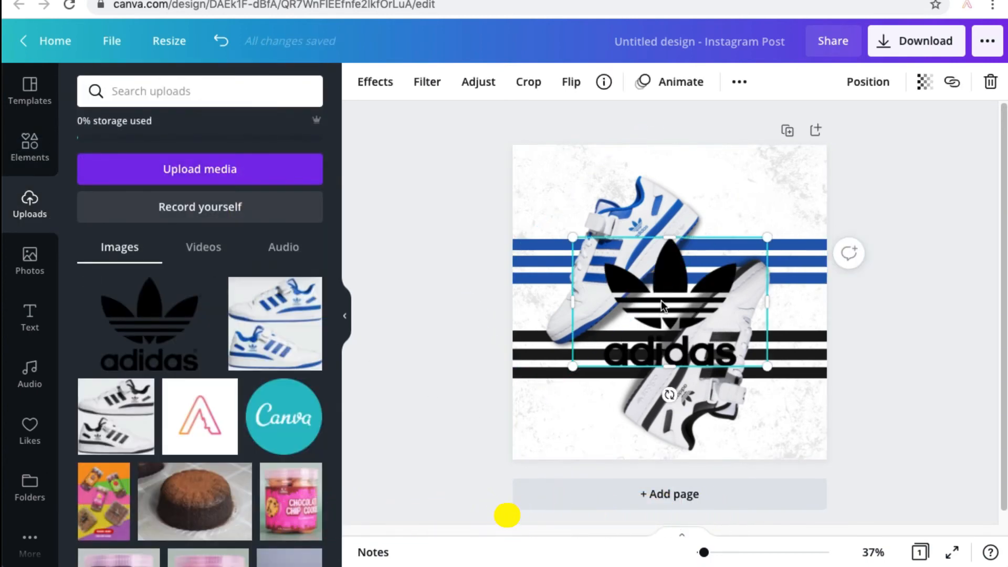
{"action": "key", "text": "alt"}
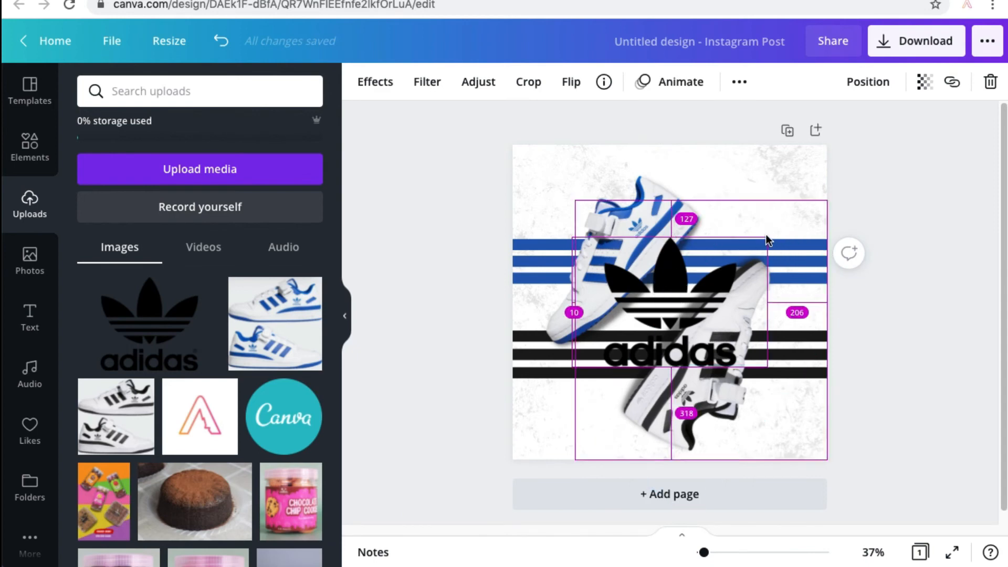
{"action": "left_click_drag", "start_coordinate": [762, 242], "coordinate": [704, 298]}
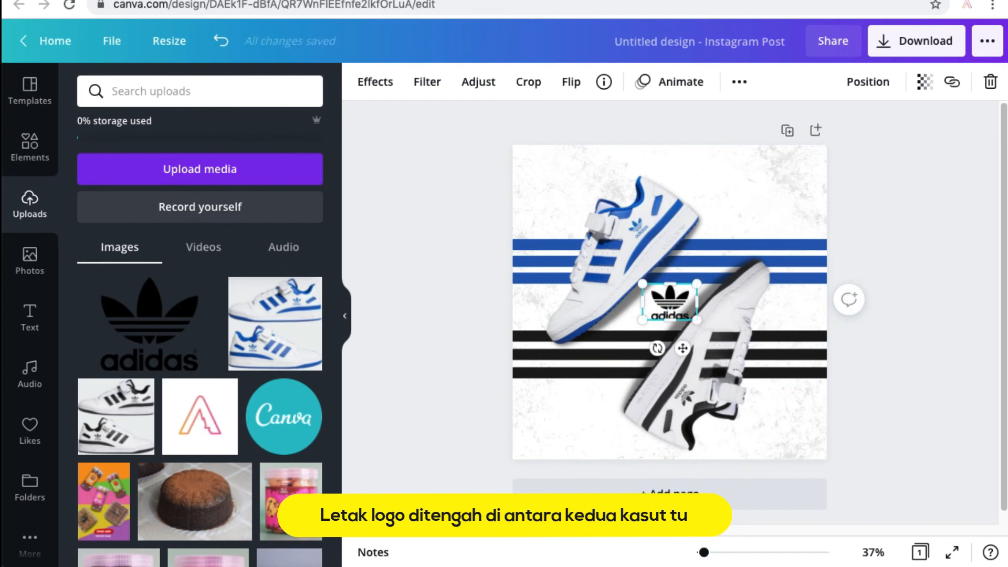
Move the Adidas logo into the white gap between the blue and black strips and shrink it about its centre.
{"action": "left_click_drag", "start_coordinate": [705, 554], "coordinate": [760, 554]}
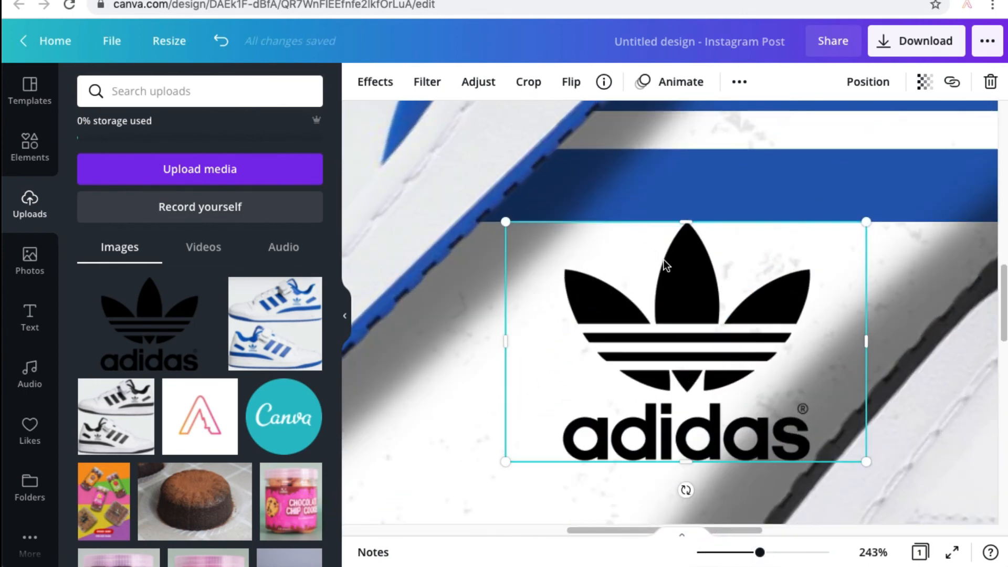
{"action": "left_click_drag", "start_coordinate": [673, 270], "coordinate": [678, 312]}
{"action": "scroll", "coordinate": [682, 299], "scroll_direction": "down", "scroll_amount": 2}
{"action": "scroll", "coordinate": [688, 263], "scroll_direction": "up", "scroll_amount": 1}
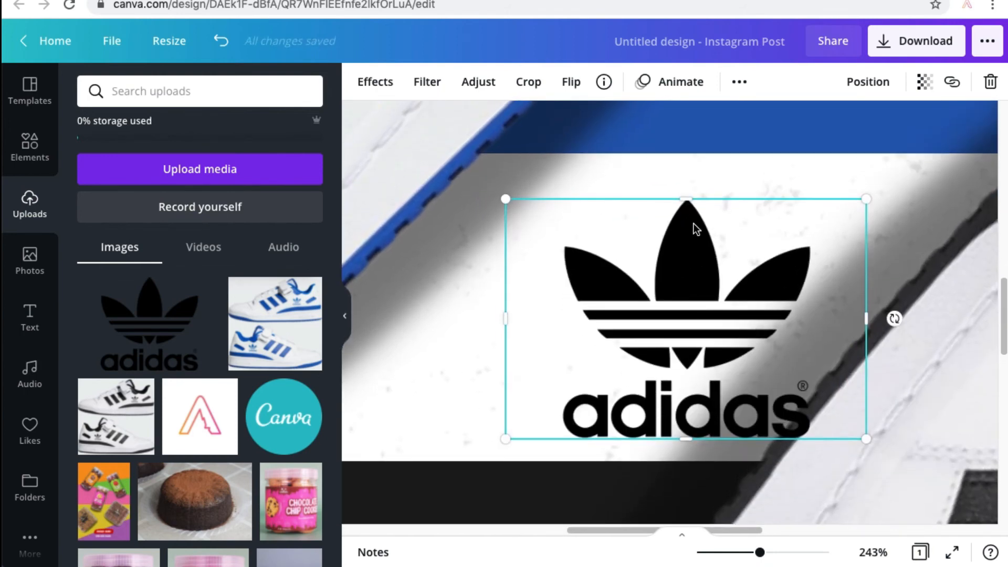
{"action": "left_click_drag", "start_coordinate": [694, 223], "coordinate": [694, 211]}
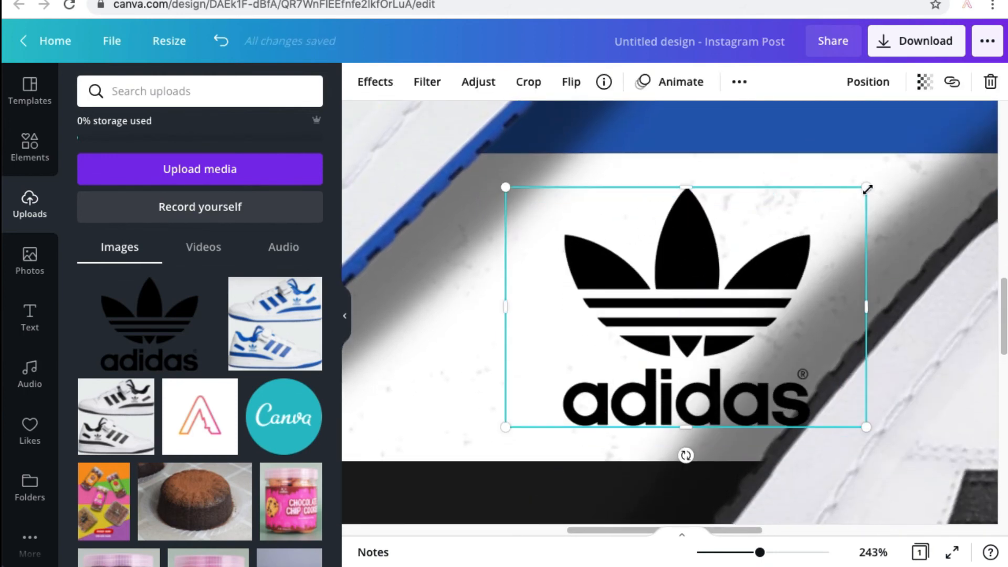
{"action": "left_click_drag", "start_coordinate": [867, 189], "coordinate": [811, 224]}
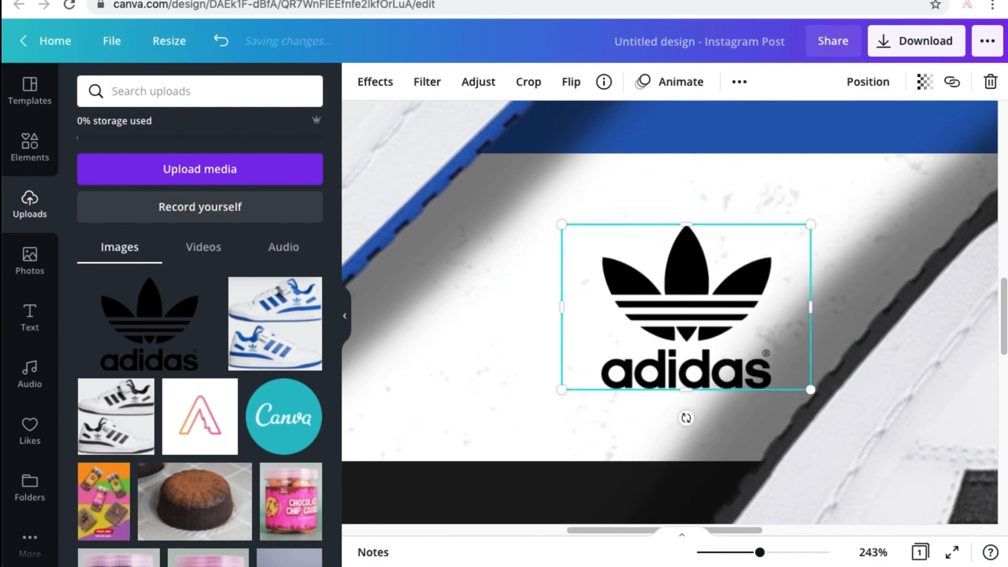
Move the black-striped shoe to the right, clear of the Adidas logo, and enlarge the logo slightly about its centre.
{"action": "left_click_drag", "start_coordinate": [760, 552], "coordinate": [710, 552]}
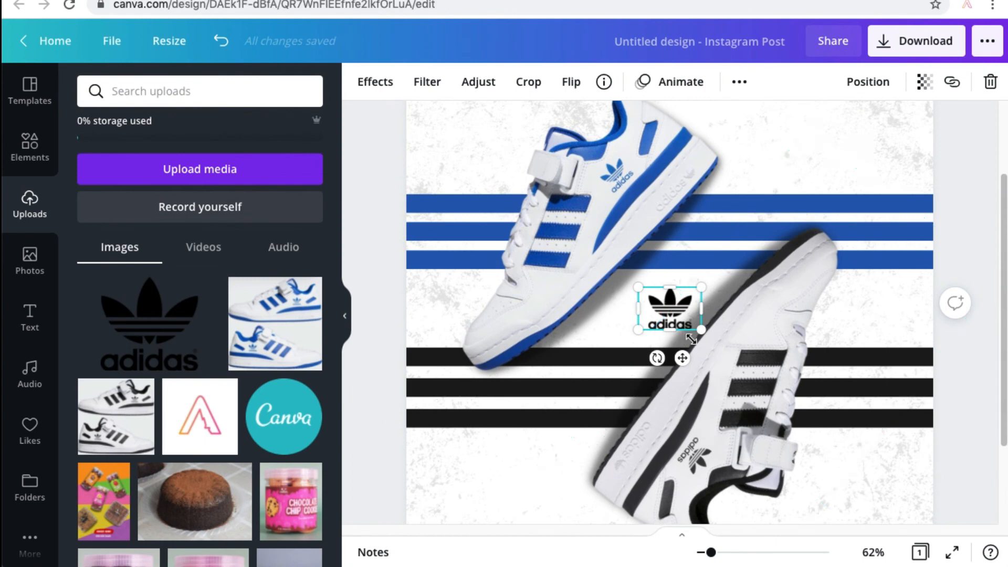
{"action": "left_click_drag", "start_coordinate": [752, 326], "coordinate": [788, 317]}
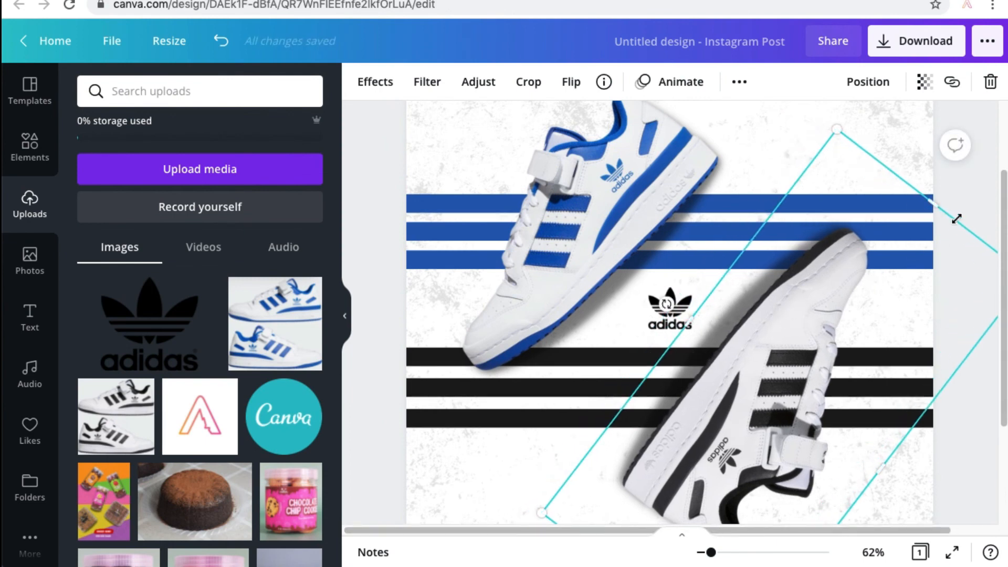
{"action": "left_click", "coordinate": [672, 308]}
{"action": "left_click_drag", "start_coordinate": [672, 309], "coordinate": [713, 279]}
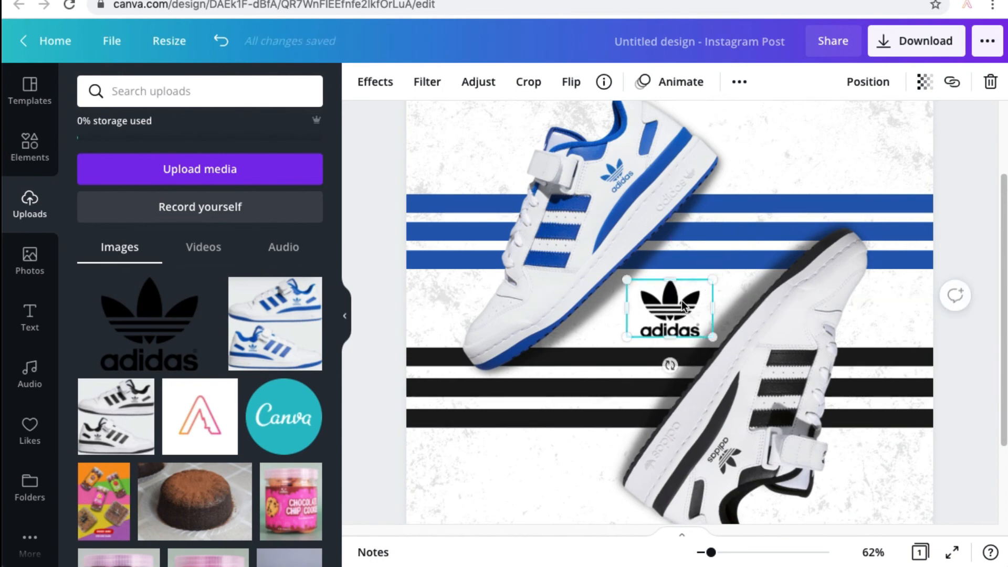
{"action": "left_click", "coordinate": [980, 194]}
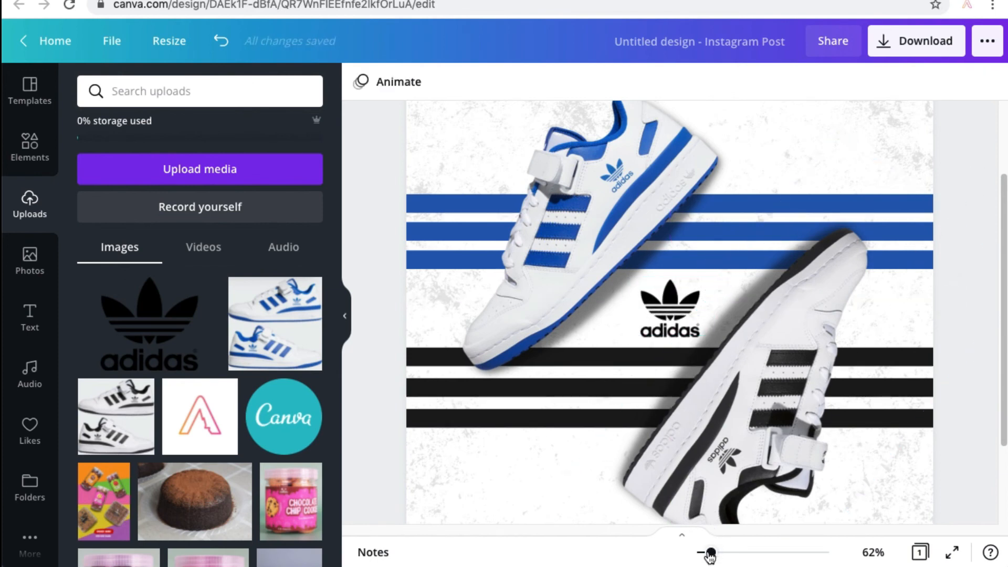
{"action": "left_click_drag", "start_coordinate": [712, 557], "coordinate": [705, 553]}
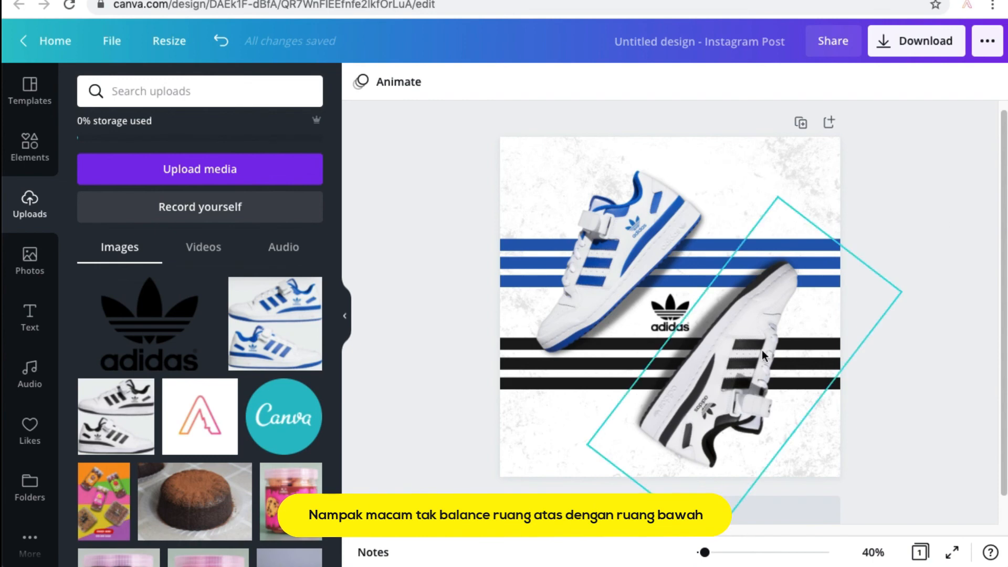
Shift the black shoe with its strips slightly up, and the blue shoe, blue strips and logo up together to balance the margins.
{"action": "left_click_drag", "start_coordinate": [858, 339], "coordinate": [747, 402]}
{"action": "mouse_move", "coordinate": [768, 306]}
{"action": "left_mouse_down"}
{"action": "mouse_move", "coordinate": [770, 287]}
{"action": "mouse_move", "coordinate": [772, 298]}
{"action": "left_mouse_up"}
{"action": "left_click_drag", "start_coordinate": [467, 235], "coordinate": [620, 267]}
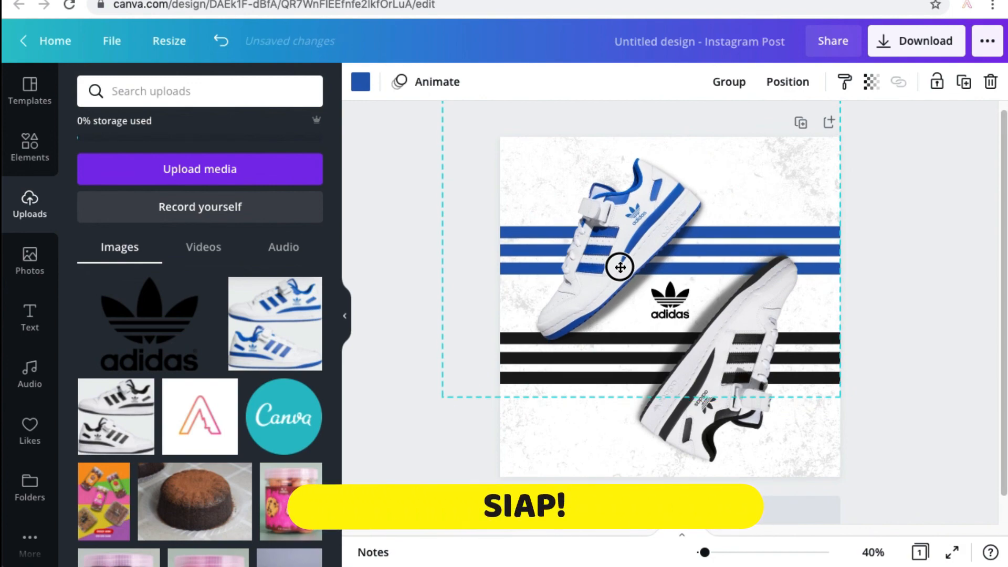
{"action": "left_click", "coordinate": [620, 267]}
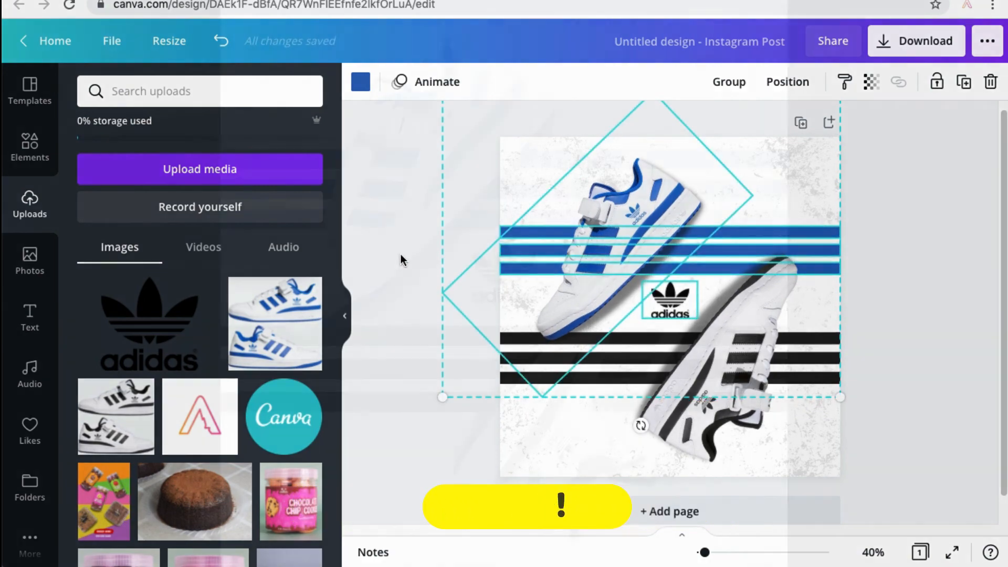